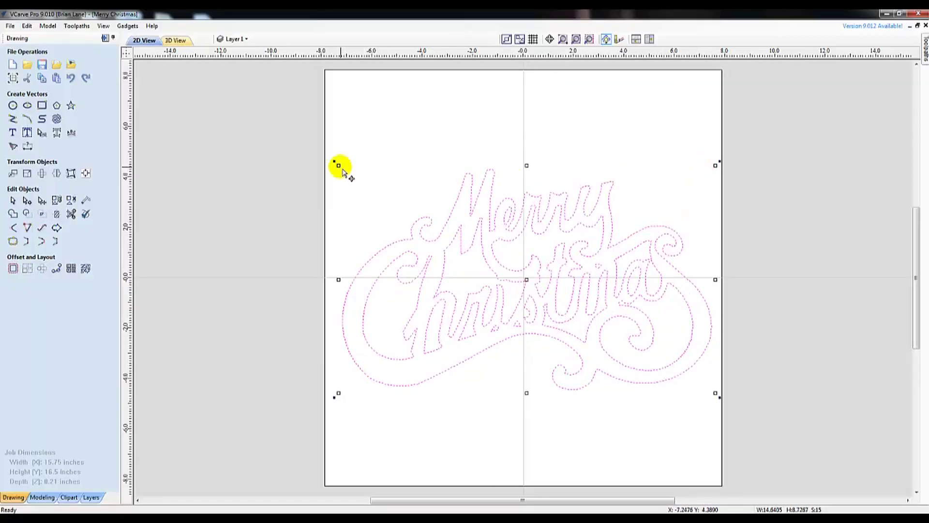
Step: Scale the Merry Christmas lettering up to about 15.06 inches wide, then deselect it
{"action": "left_click_drag", "start_coordinate": [342, 166], "coordinate": [333, 160]}
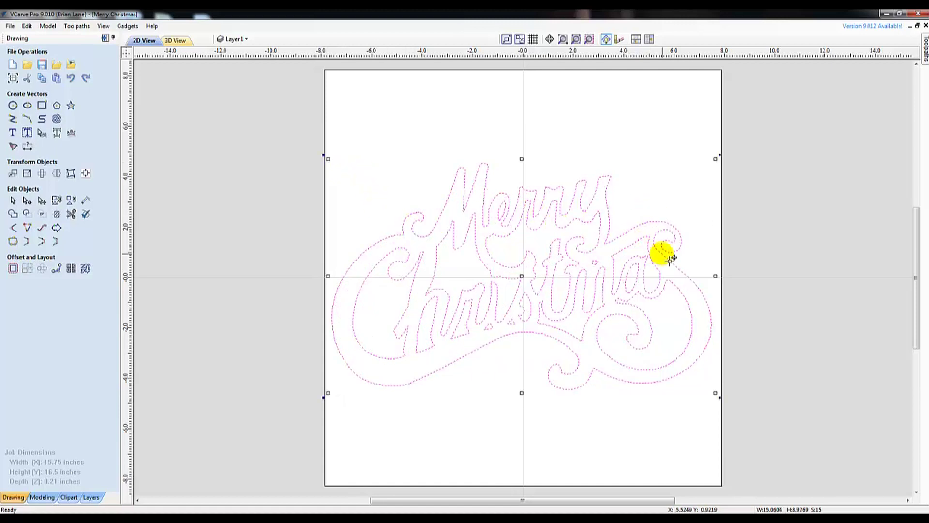
{"action": "key", "text": "Escape"}
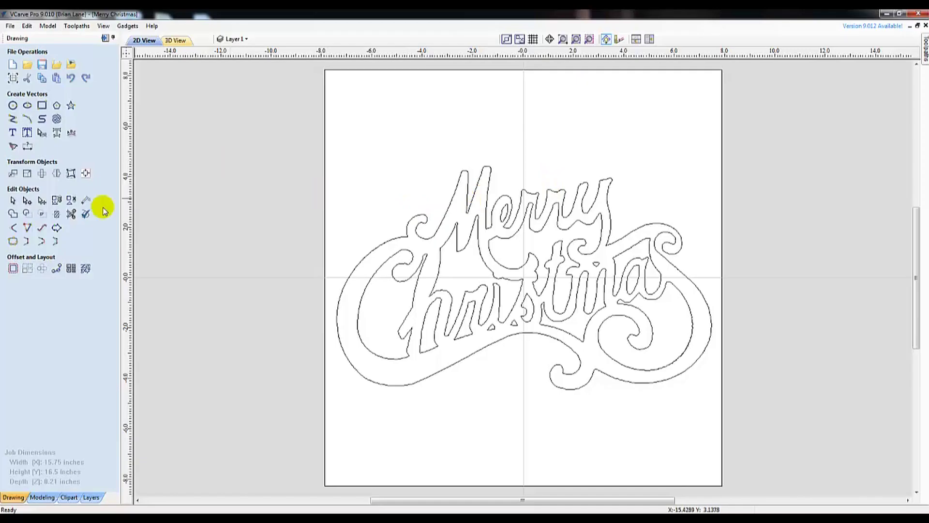
{"action": "left_click", "coordinate": [87, 200]}
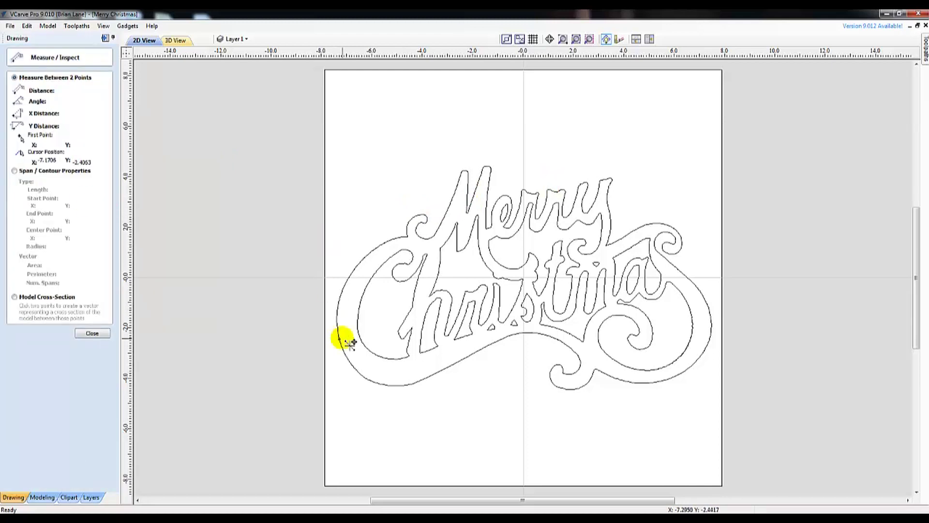
{"action": "left_click", "coordinate": [345, 313]}
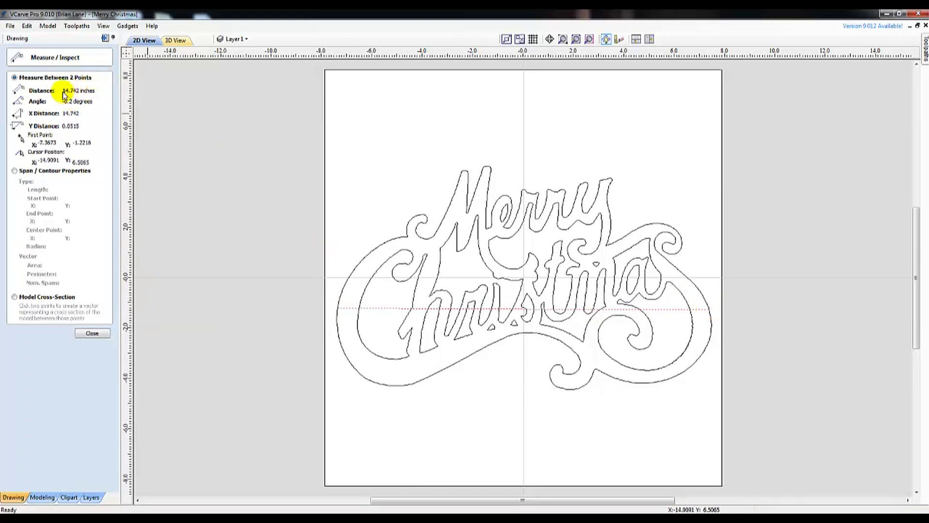
{"action": "key", "text": "Escape"}
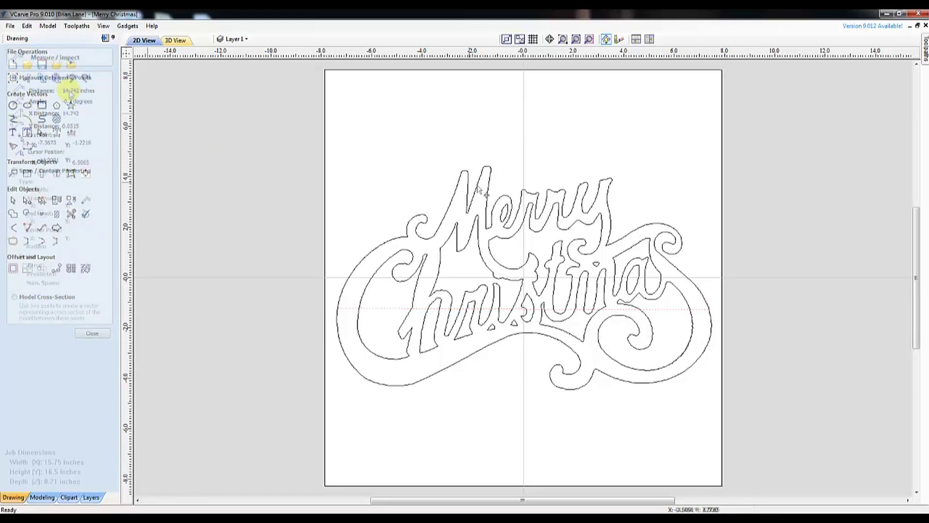
Step: Select all Merry Christmas vectors and drag them down near the bottom of the job
{"action": "mouse_move", "coordinate": [352, 143]}
{"action": "left_mouse_down"}
{"action": "mouse_move", "coordinate": [670, 197]}
{"action": "mouse_move", "coordinate": [677, 402]}
{"action": "left_mouse_up"}
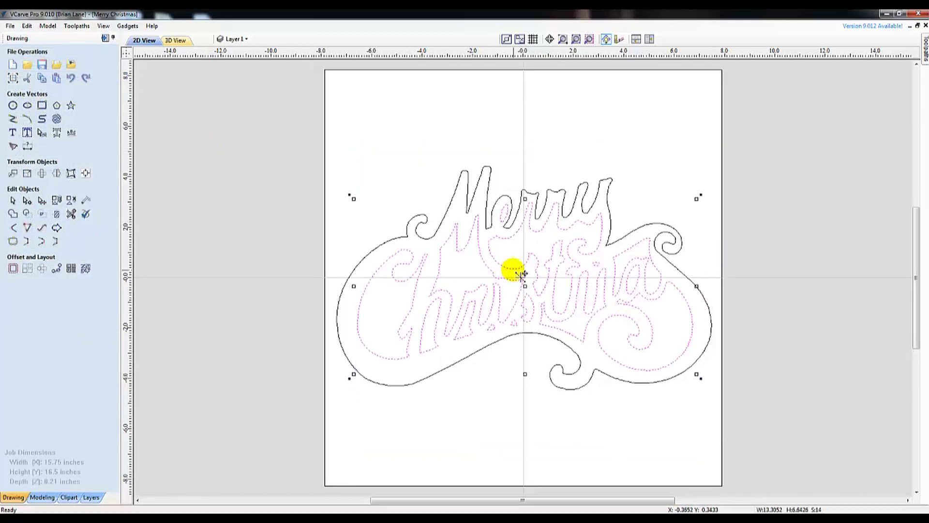
{"action": "left_click", "coordinate": [577, 434]}
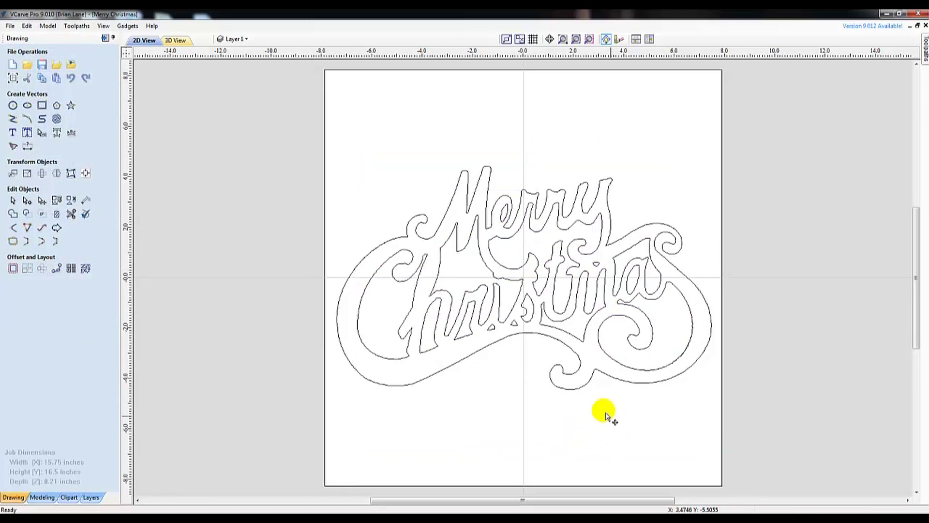
{"action": "key", "text": "ctrl+a"}
{"action": "left_click_drag", "start_coordinate": [523, 276], "coordinate": [534, 368]}
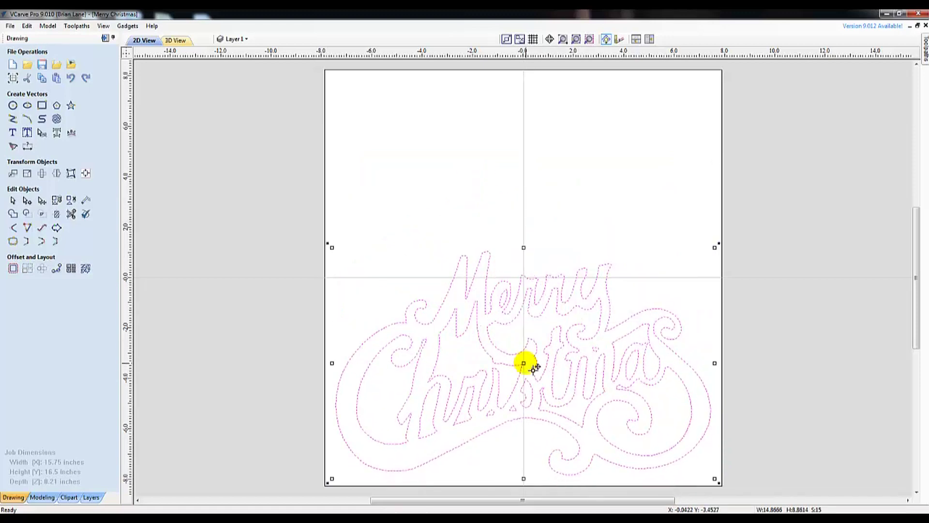
{"action": "left_click", "coordinate": [426, 162]}
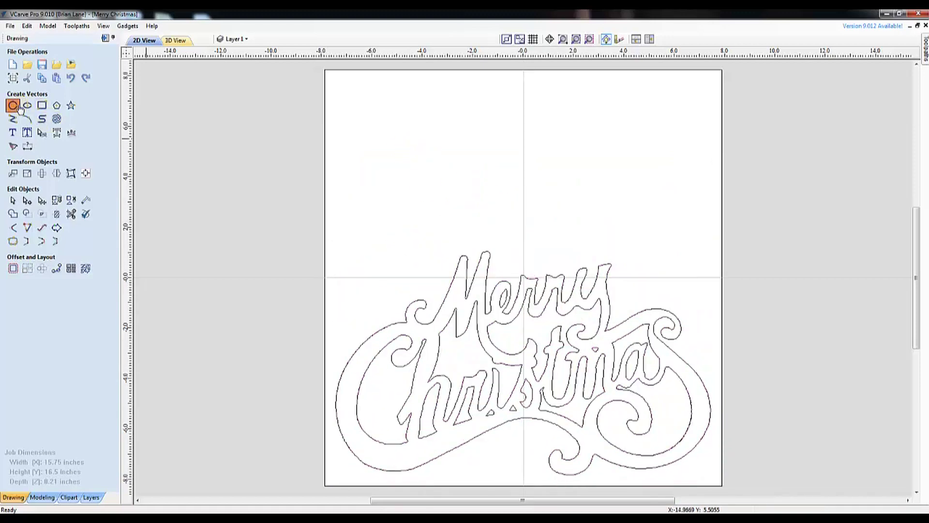
Step: Draw a 1.7-inch-radius ornament circle near the top-left of the job
{"action": "left_click", "coordinate": [15, 106]}
{"action": "left_click", "coordinate": [398, 138]}
{"action": "left_click", "coordinate": [424, 159]}
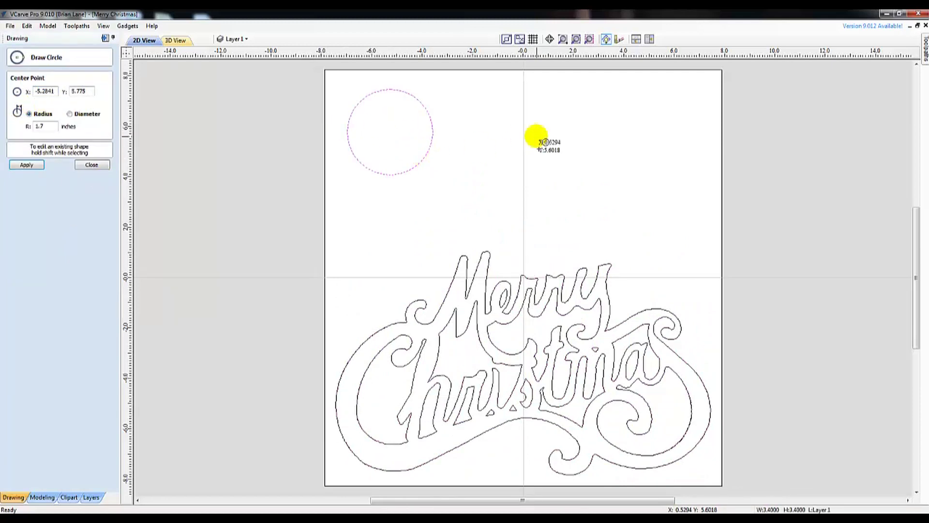
{"action": "right_click", "coordinate": [536, 136]}
{"action": "left_click", "coordinate": [483, 149]}
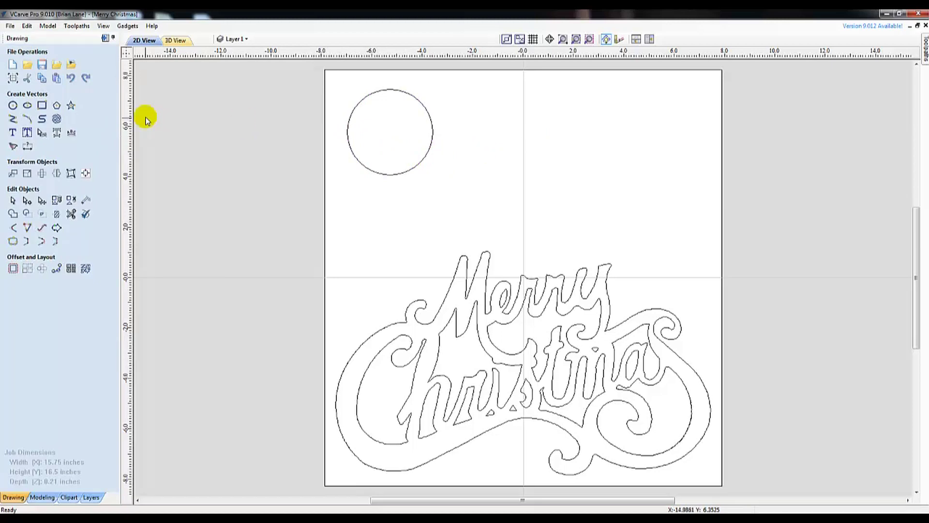
Step: Draw a three-sided hanger cap polyline sitting on top of the circle
{"action": "left_click", "coordinate": [13, 118]}
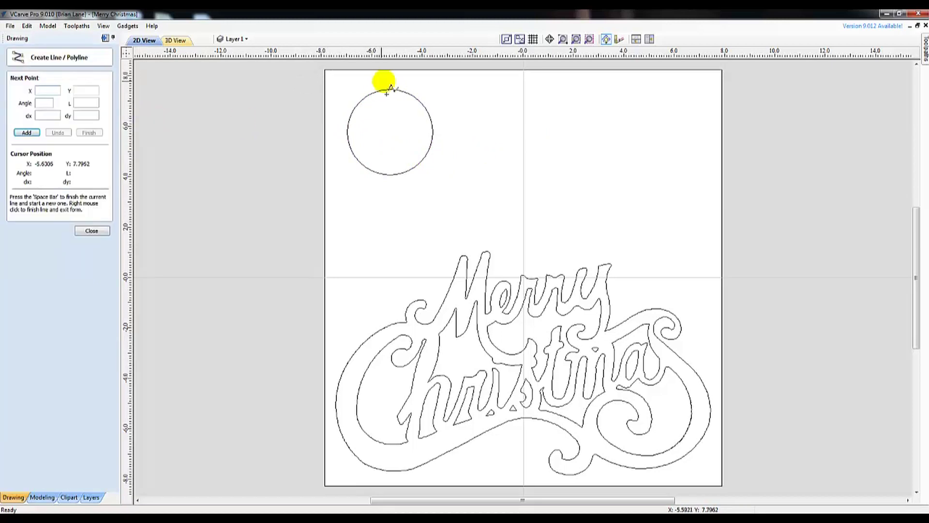
{"action": "left_click", "coordinate": [381, 91]}
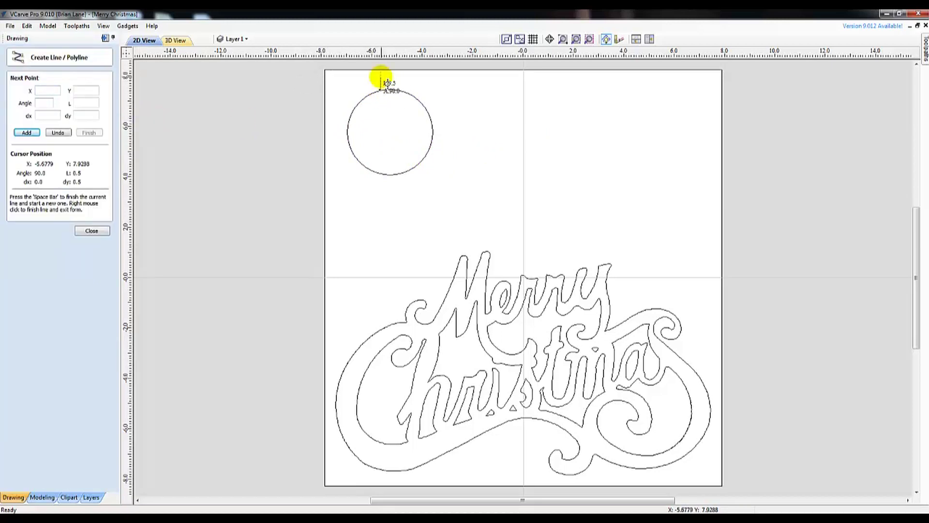
{"action": "left_click", "coordinate": [381, 75]}
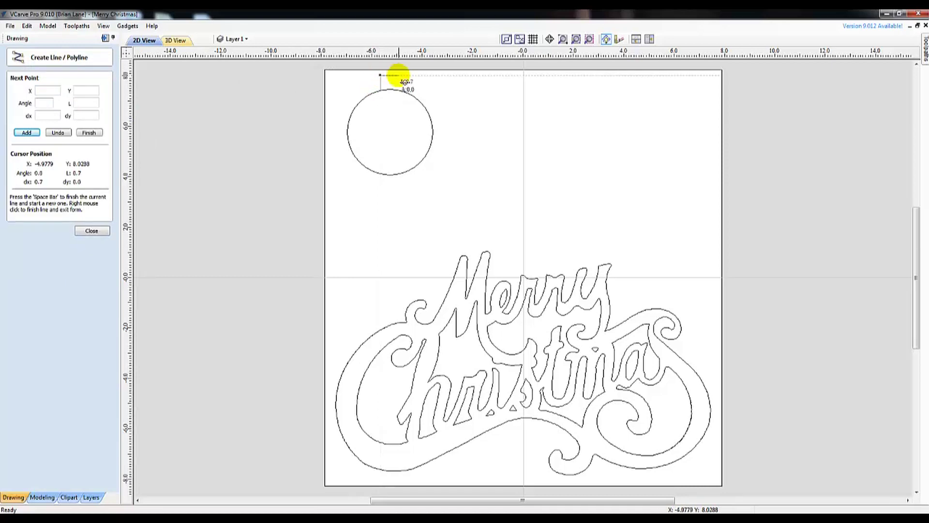
{"action": "left_click", "coordinate": [398, 76]}
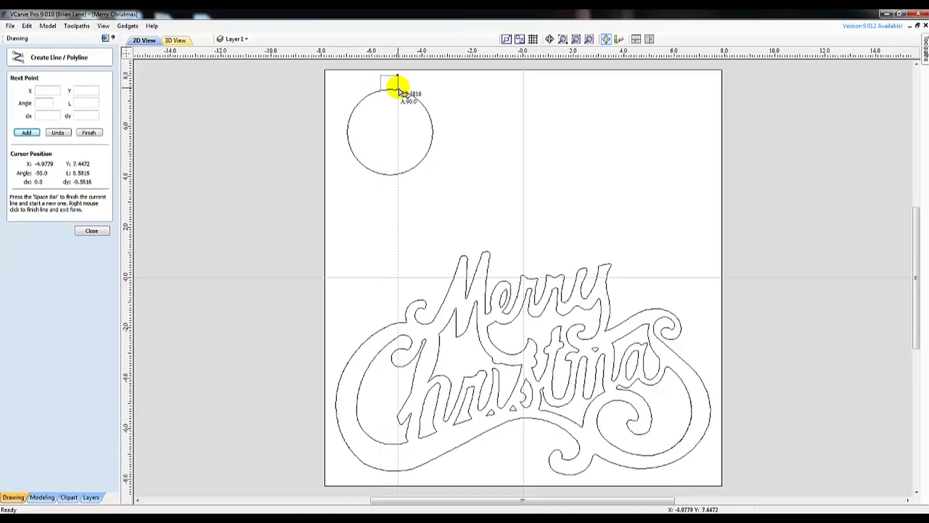
{"action": "left_click", "coordinate": [398, 91]}
{"action": "right_click", "coordinate": [443, 104]}
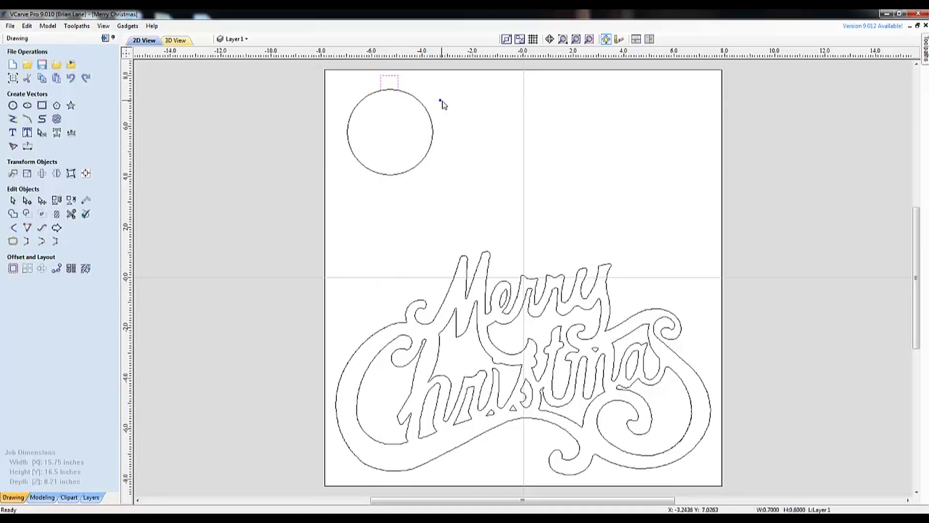
Step: Centre the hanger cap horizontally above the ornament circle
{"action": "left_click", "coordinate": [454, 87]}
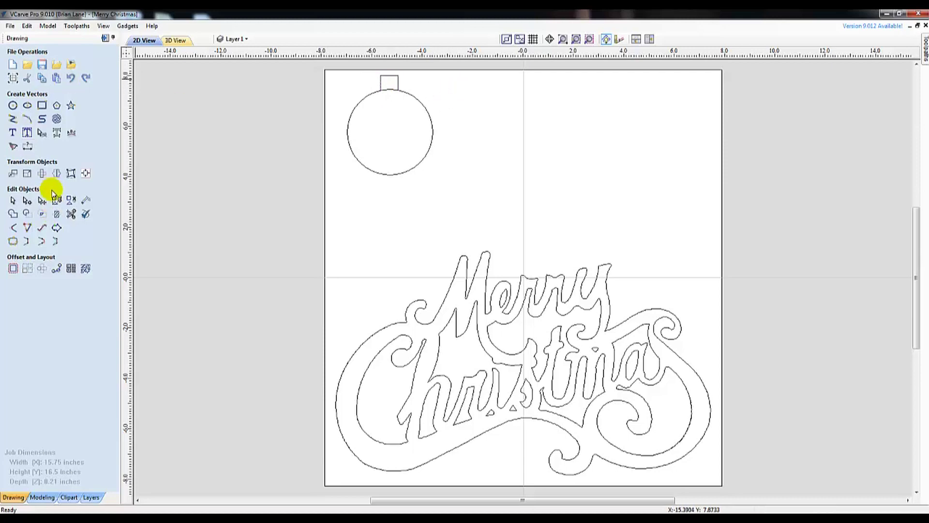
{"action": "left_click", "coordinate": [379, 82]}
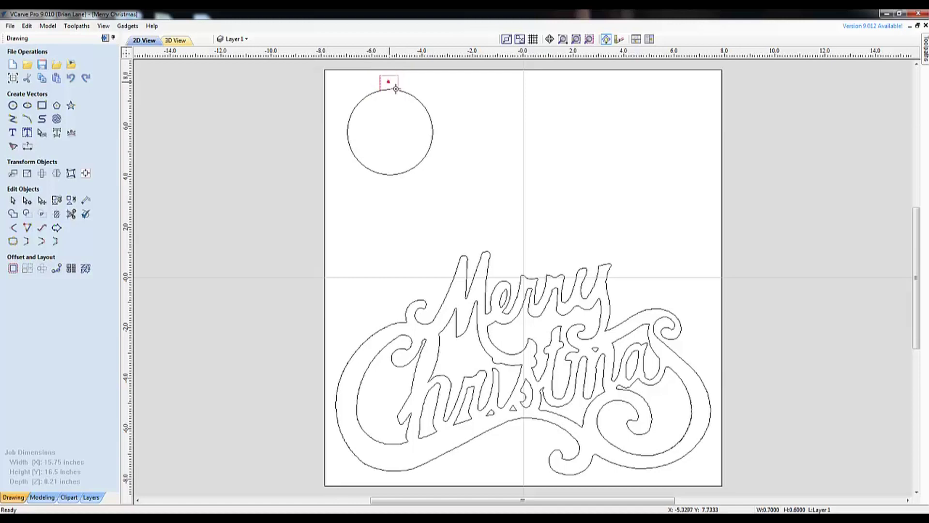
{"action": "left_click", "coordinate": [396, 87]}
{"action": "scroll", "coordinate": [406, 85], "scroll_direction": "up", "scroll_amount": 5}
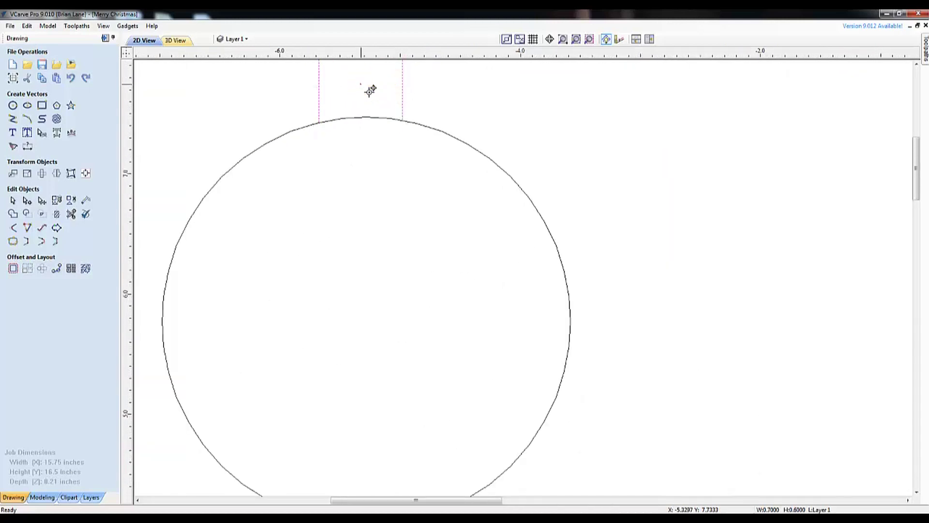
{"action": "mouse_move", "coordinate": [371, 90]}
{"action": "left_mouse_down"}
{"action": "mouse_move", "coordinate": [360, 83]}
{"action": "mouse_move", "coordinate": [375, 95]}
{"action": "mouse_move", "coordinate": [367, 89]}
{"action": "left_mouse_up"}
{"action": "left_click", "coordinate": [515, 101]}
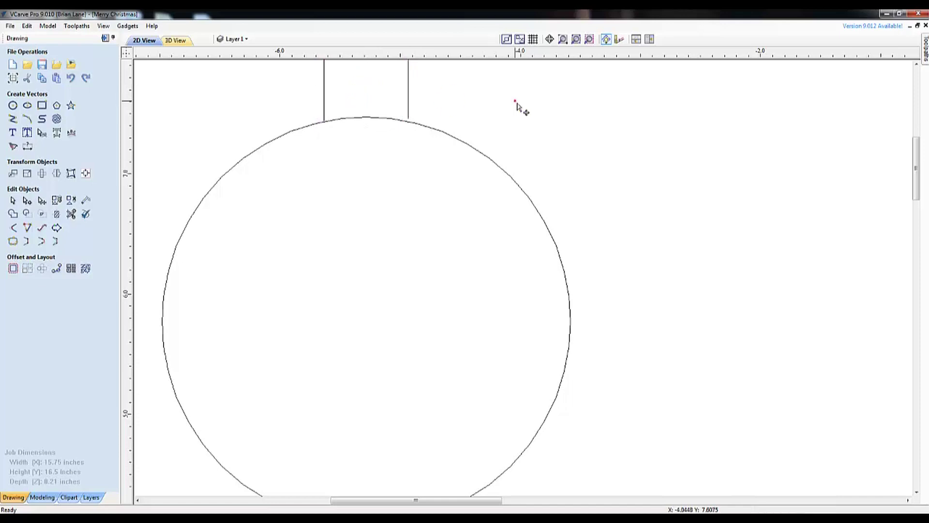
Step: Extend the cap's side line down onto the circle's edge using node editing, then start Interactive Vector Trim
{"action": "scroll", "coordinate": [416, 123], "scroll_direction": "up", "scroll_amount": 7}
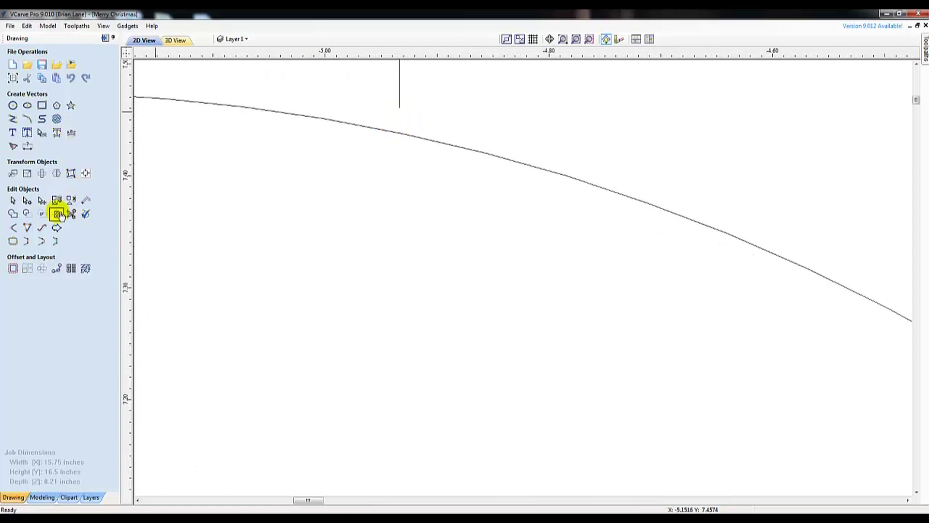
{"action": "left_click", "coordinate": [33, 205]}
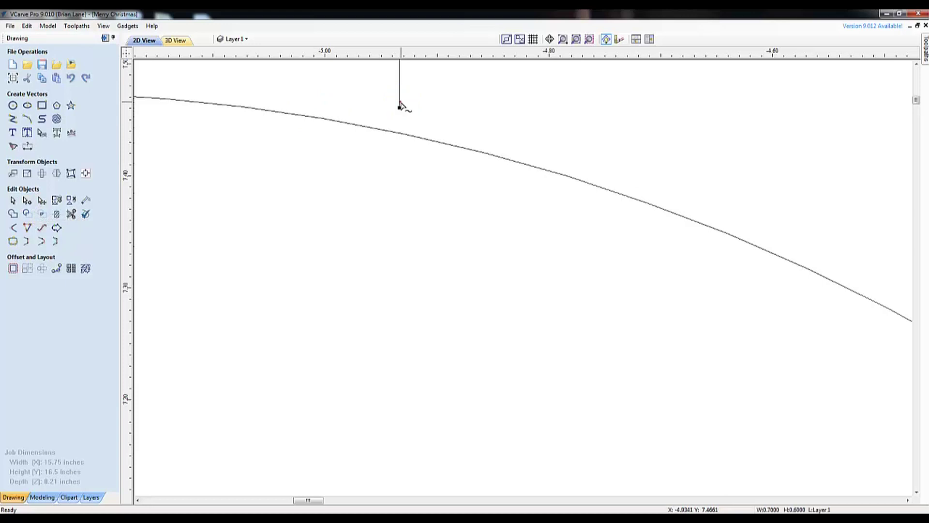
{"action": "left_click_drag", "start_coordinate": [400, 108], "coordinate": [400, 144]}
{"action": "left_click", "coordinate": [73, 217]}
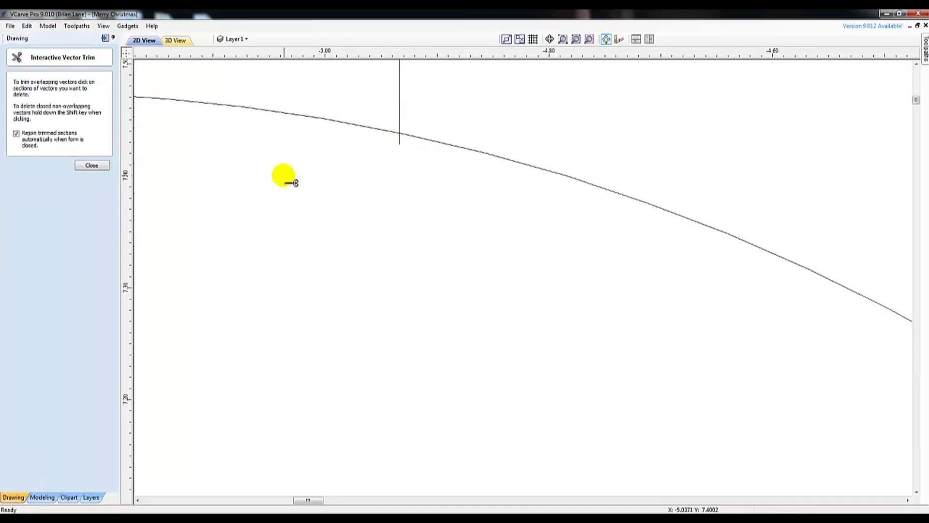
Step: Trim the cap's overhanging line ends flush to the circle and close Vector Trim
{"action": "scroll", "coordinate": [239, 131], "scroll_direction": "down", "scroll_amount": 8}
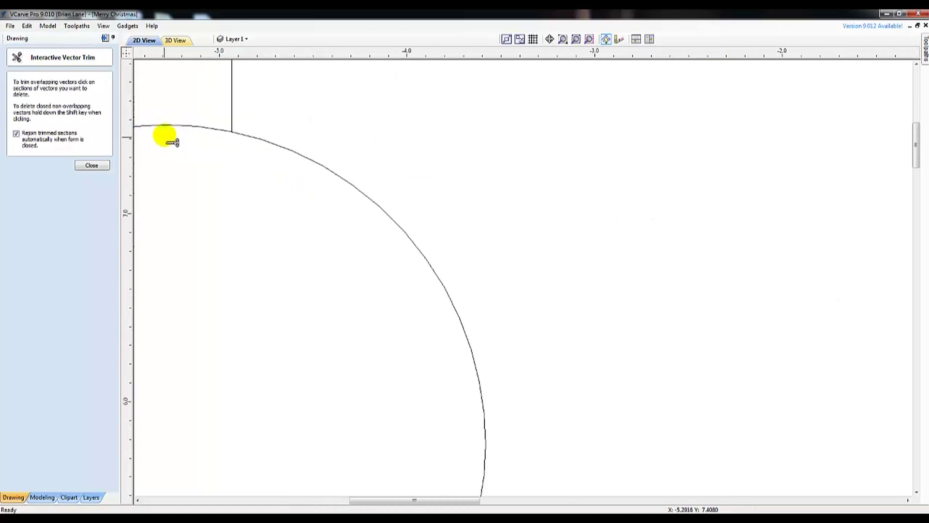
{"action": "scroll", "coordinate": [125, 121], "scroll_direction": "down", "scroll_amount": 4}
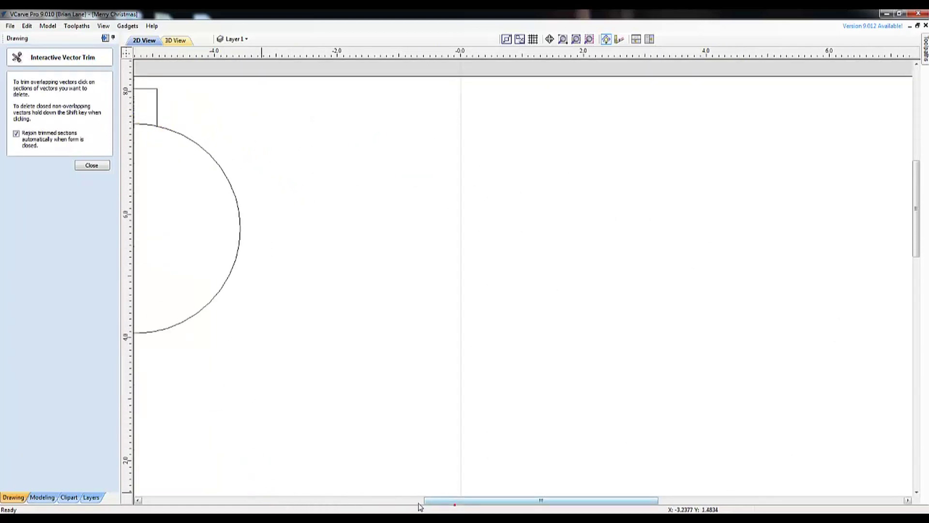
{"action": "left_click_drag", "start_coordinate": [438, 502], "coordinate": [334, 502]}
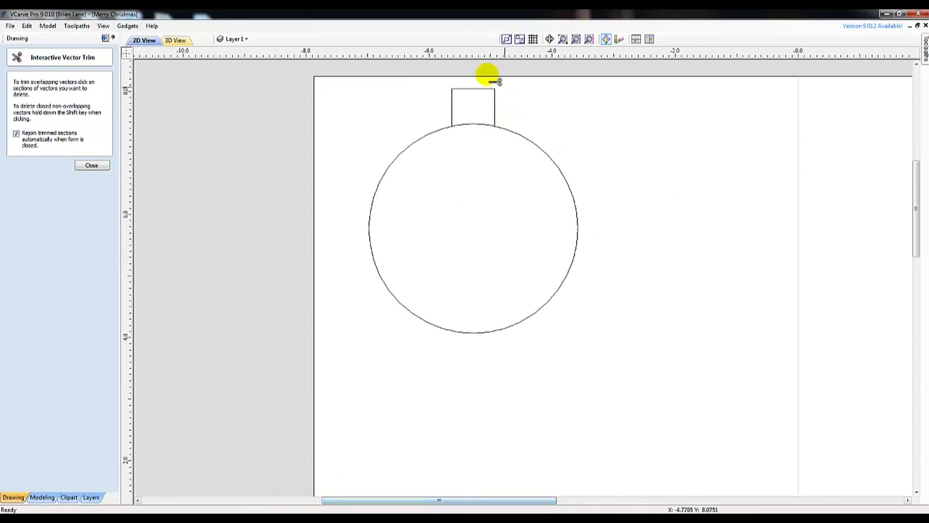
{"action": "scroll", "coordinate": [466, 144], "scroll_direction": "up", "scroll_amount": 9}
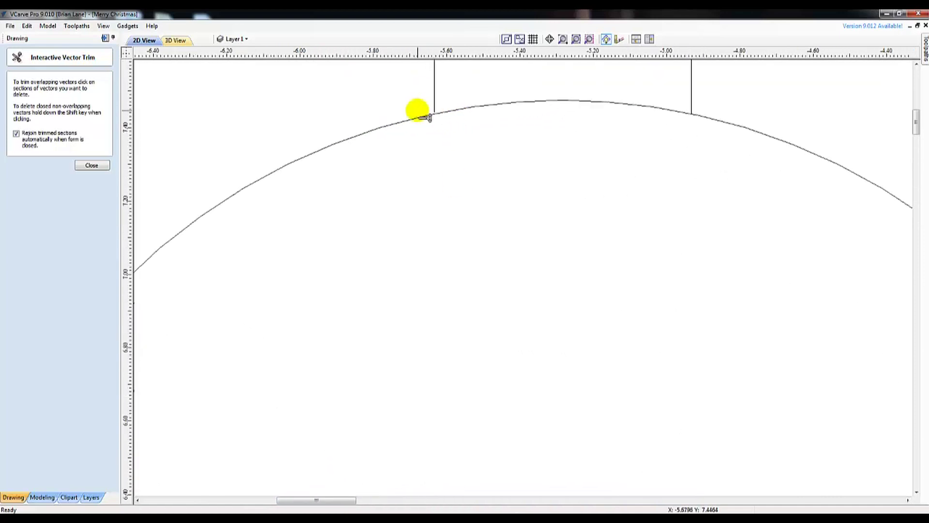
{"action": "scroll", "coordinate": [456, 121], "scroll_direction": "up", "scroll_amount": 4}
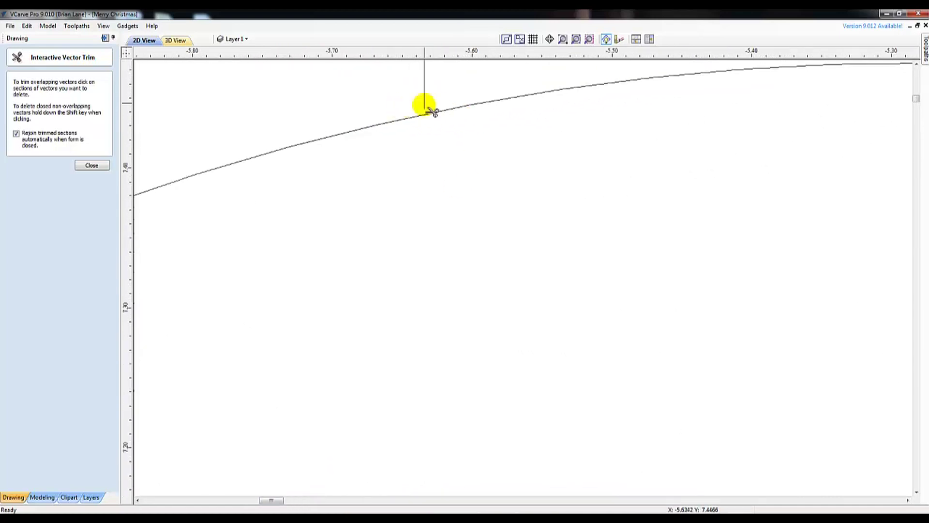
{"action": "scroll", "coordinate": [449, 114], "scroll_direction": "down", "scroll_amount": 6}
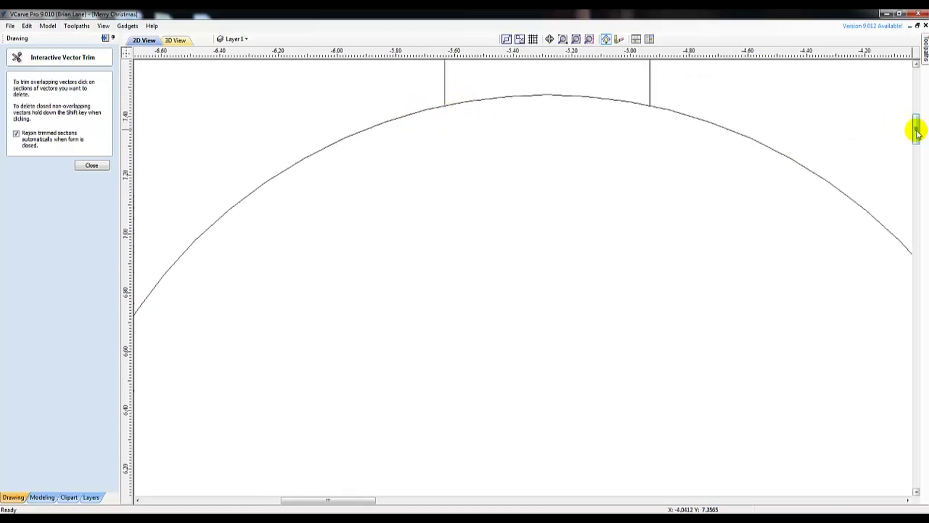
{"action": "left_click_drag", "start_coordinate": [917, 132], "coordinate": [917, 121]}
{"action": "scroll", "coordinate": [593, 179], "scroll_direction": "down", "scroll_amount": 1}
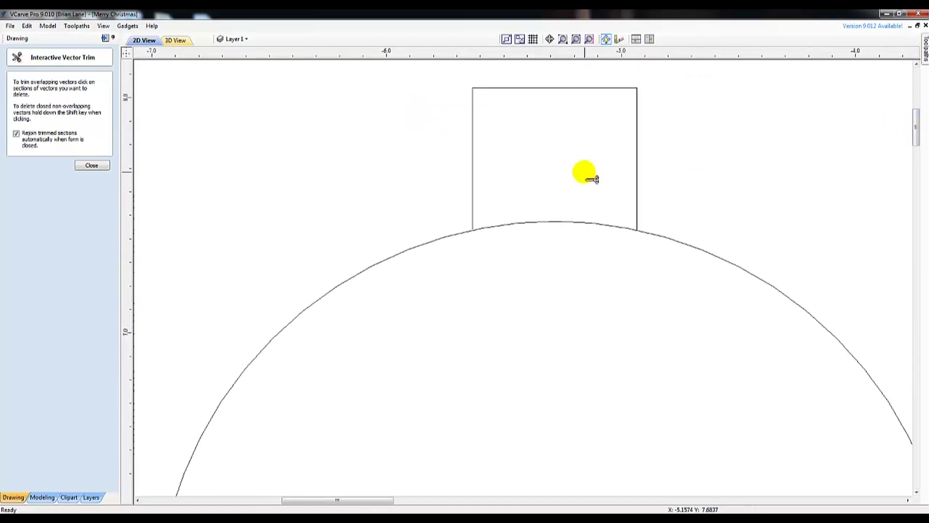
{"action": "scroll", "coordinate": [593, 180], "scroll_direction": "down", "scroll_amount": 3}
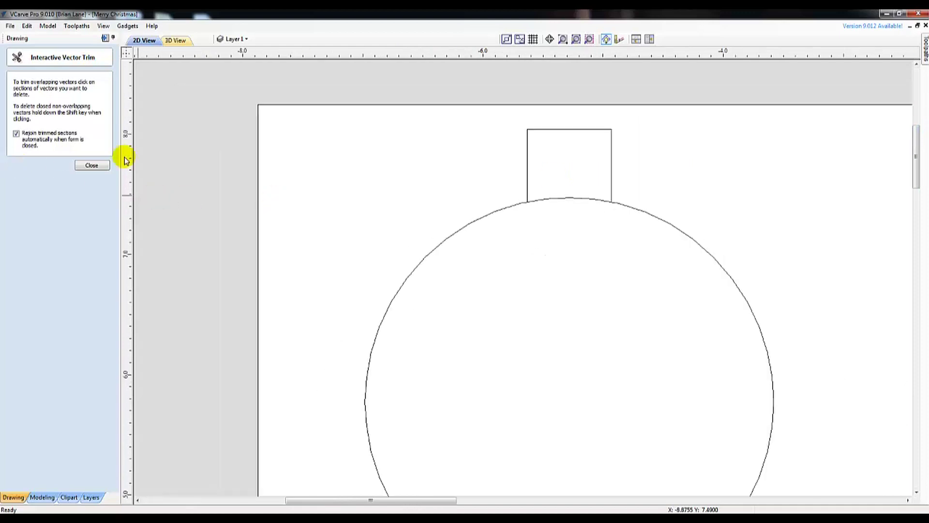
{"action": "left_click", "coordinate": [92, 166]}
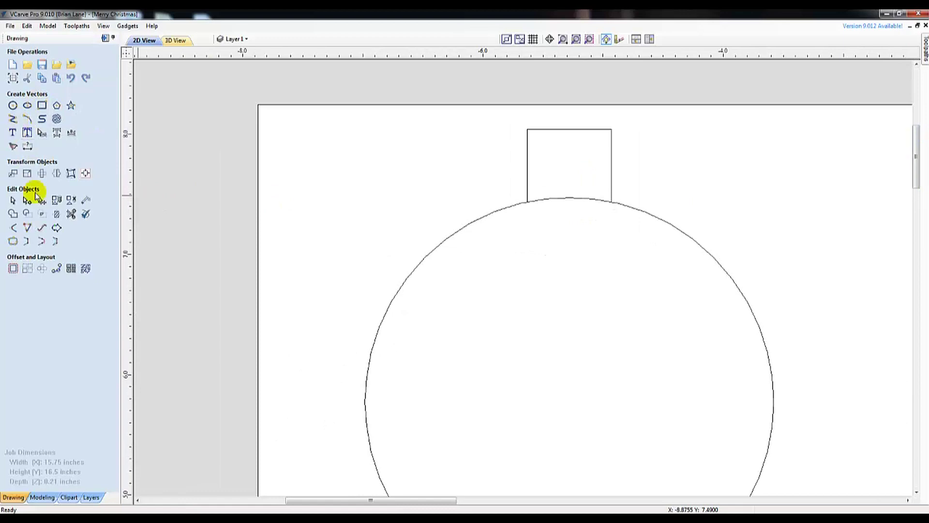
Step: Select all open vectors to reveal the hanger cap as an open shape
{"action": "scroll", "coordinate": [476, 175], "scroll_direction": "down", "scroll_amount": 3}
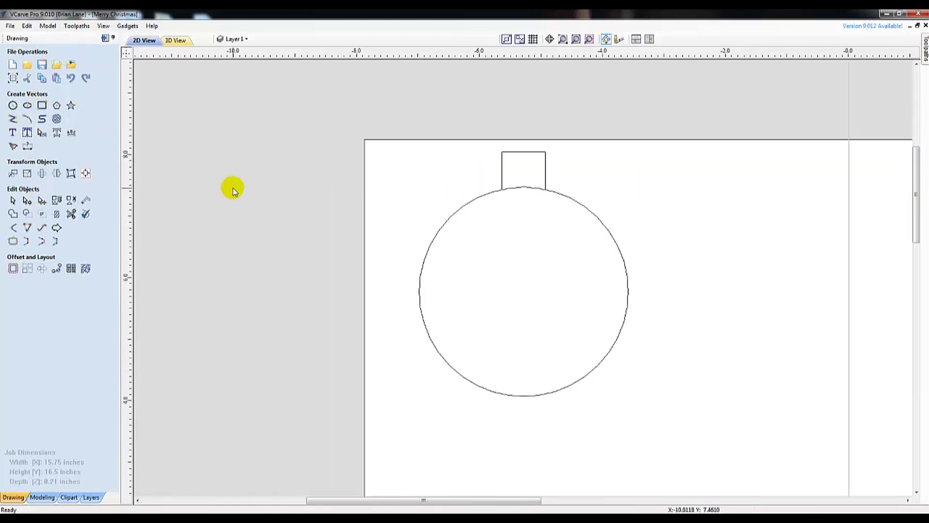
{"action": "right_click", "coordinate": [435, 184]}
{"action": "left_click", "coordinate": [473, 257]}
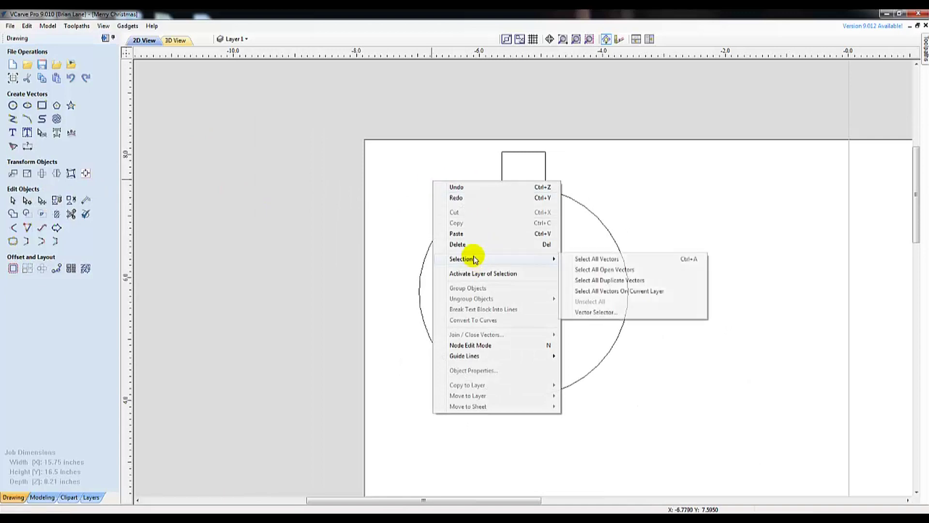
{"action": "left_click", "coordinate": [649, 271]}
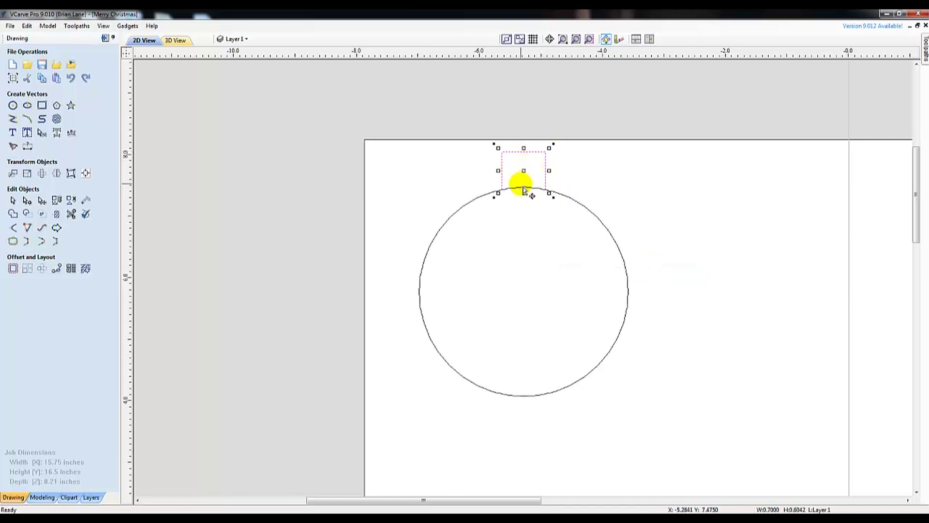
{"action": "scroll", "coordinate": [511, 192], "scroll_direction": "up", "scroll_amount": 3}
{"action": "scroll", "coordinate": [510, 193], "scroll_direction": "up", "scroll_amount": 6}
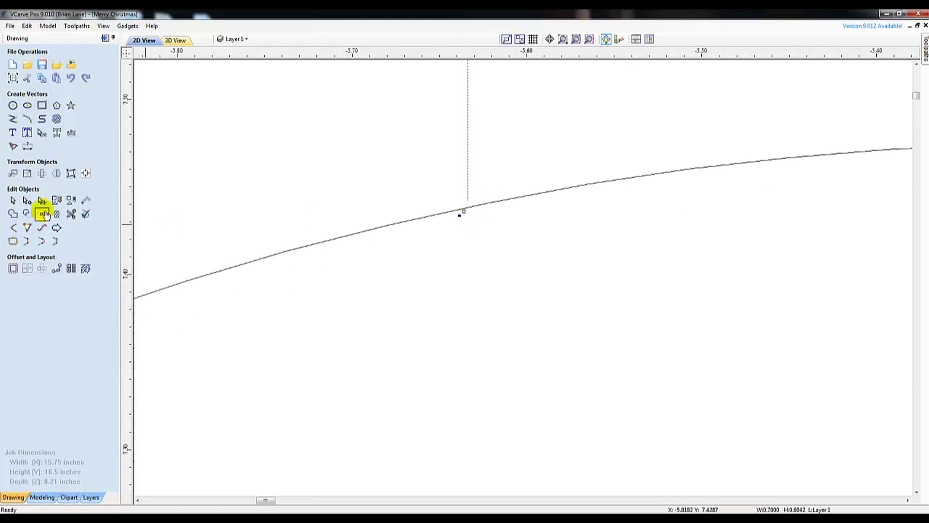
{"action": "scroll", "coordinate": [490, 174], "scroll_direction": "down", "scroll_amount": 4}
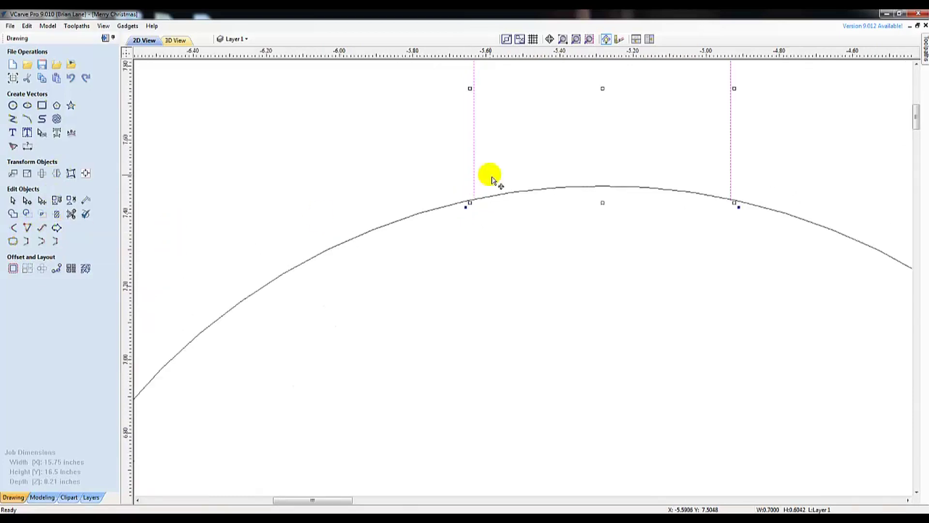
{"action": "scroll", "coordinate": [474, 203], "scroll_direction": "up", "scroll_amount": 5}
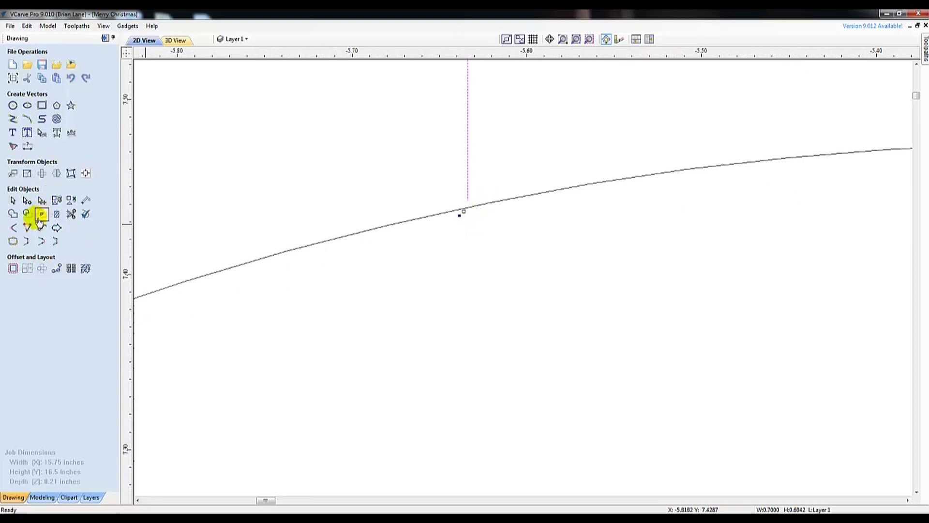
{"action": "left_click", "coordinate": [13, 240]}
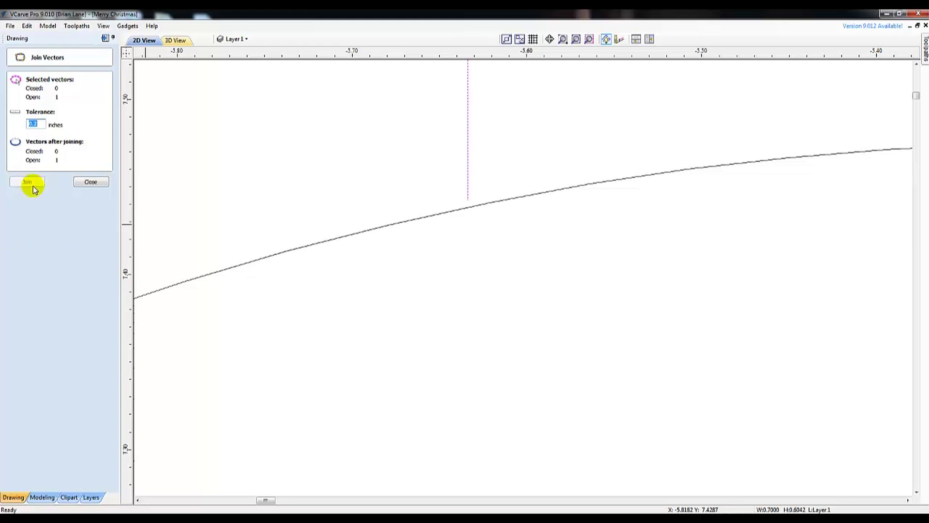
{"action": "left_click", "coordinate": [97, 182]}
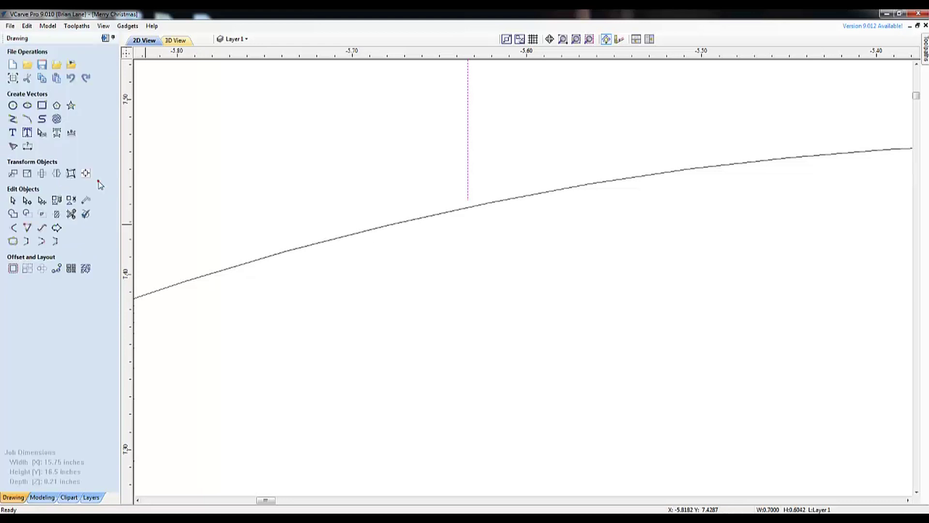
{"action": "left_click", "coordinate": [32, 244]}
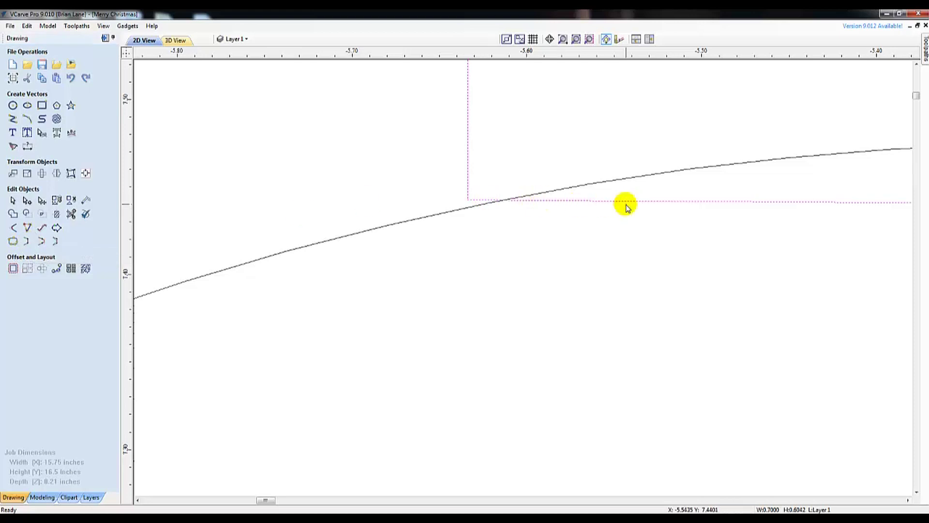
Step: Zoom in on the tab's corner to inspect the gap between its side and the circle's arc
{"action": "scroll", "coordinate": [626, 207], "scroll_direction": "down", "scroll_amount": 5}
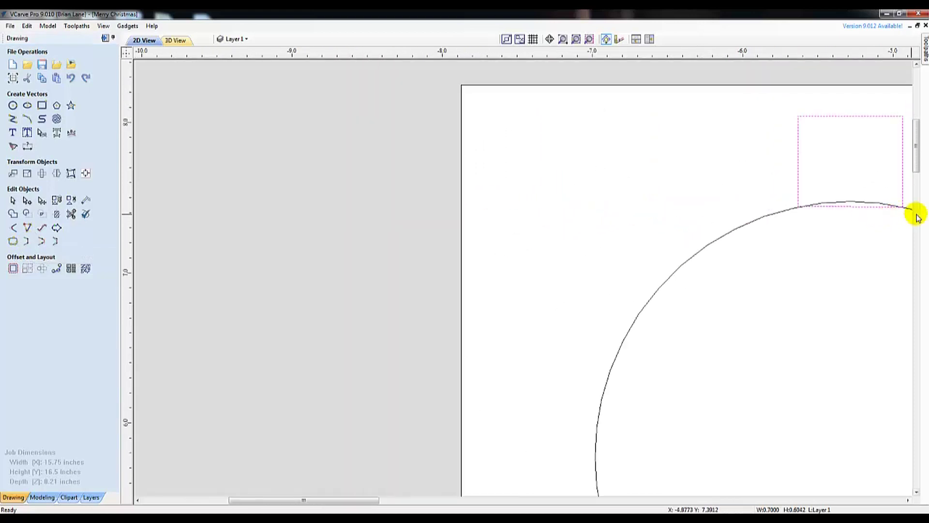
{"action": "scroll", "coordinate": [918, 217], "scroll_direction": "up", "scroll_amount": 5}
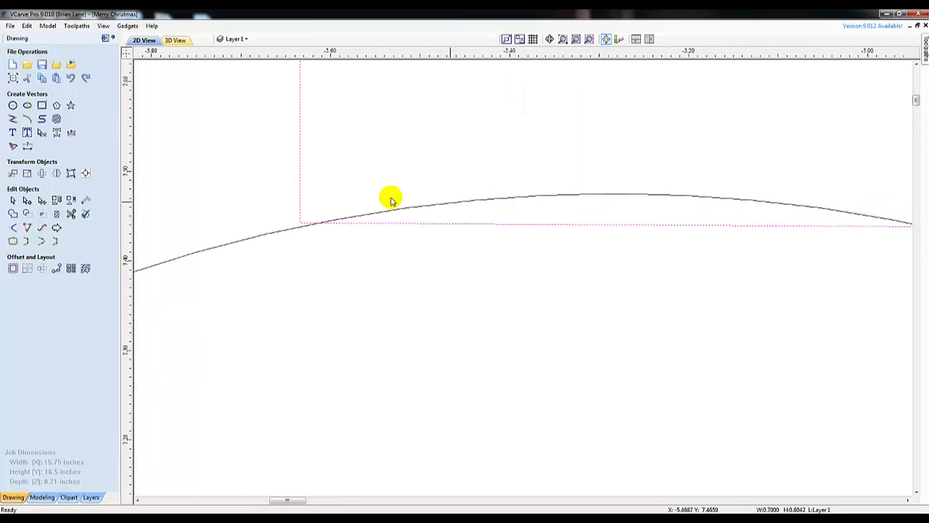
{"action": "scroll", "coordinate": [298, 222], "scroll_direction": "up", "scroll_amount": 3}
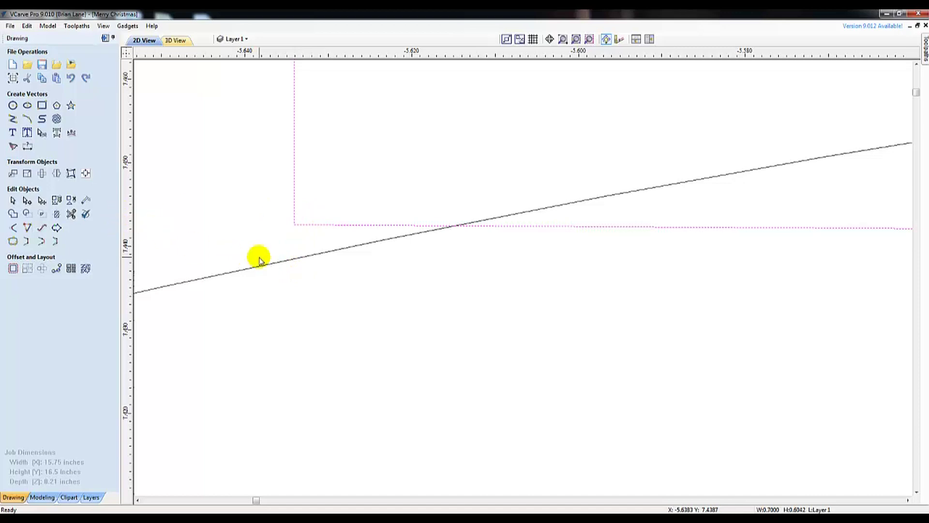
{"action": "scroll", "coordinate": [616, 201], "scroll_direction": "down", "scroll_amount": 8}
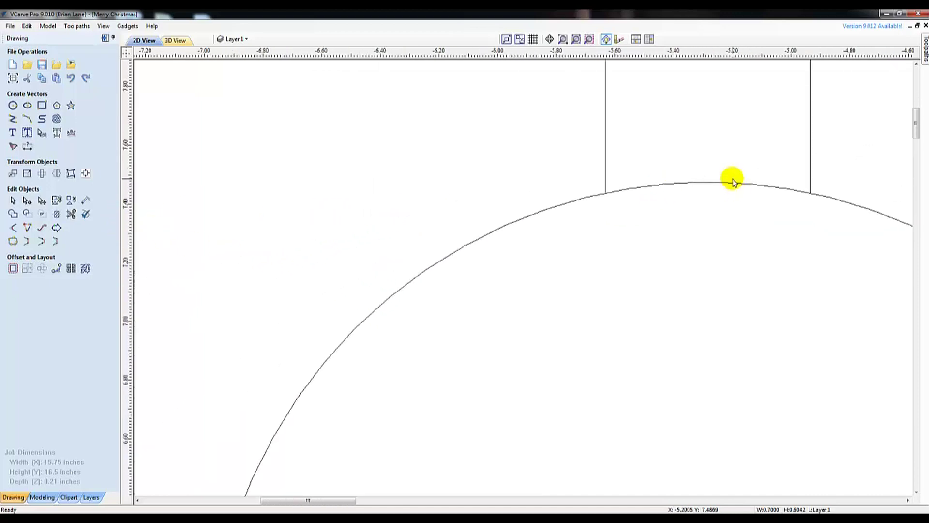
{"action": "scroll", "coordinate": [656, 197], "scroll_direction": "up", "scroll_amount": 6}
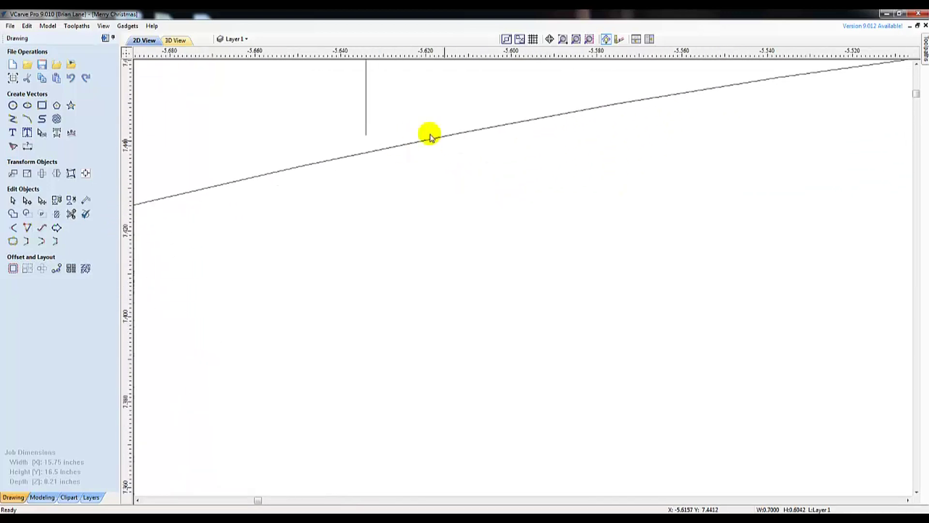
{"action": "scroll", "coordinate": [362, 135], "scroll_direction": "up", "scroll_amount": 1}
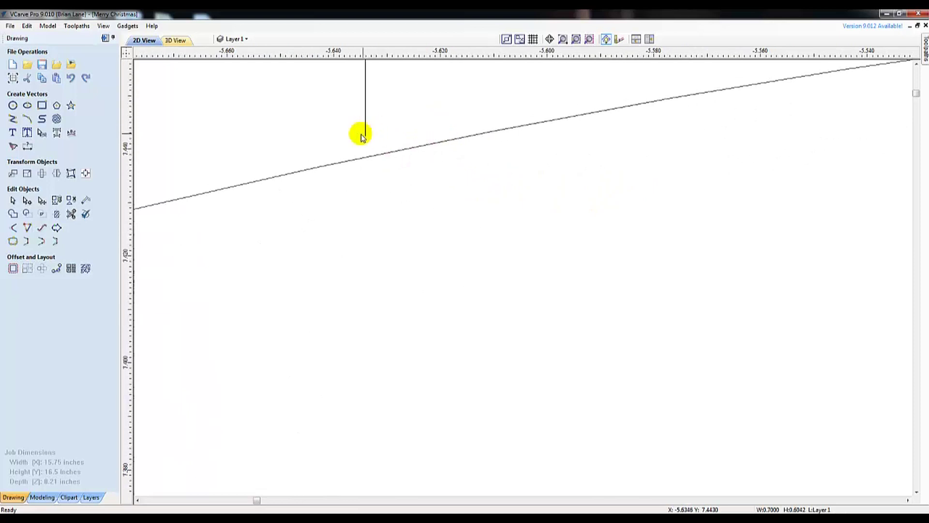
Step: Extend the cap's vertical line across the circle's edge and trim off its tail below the arc
{"action": "left_click", "coordinate": [27, 200]}
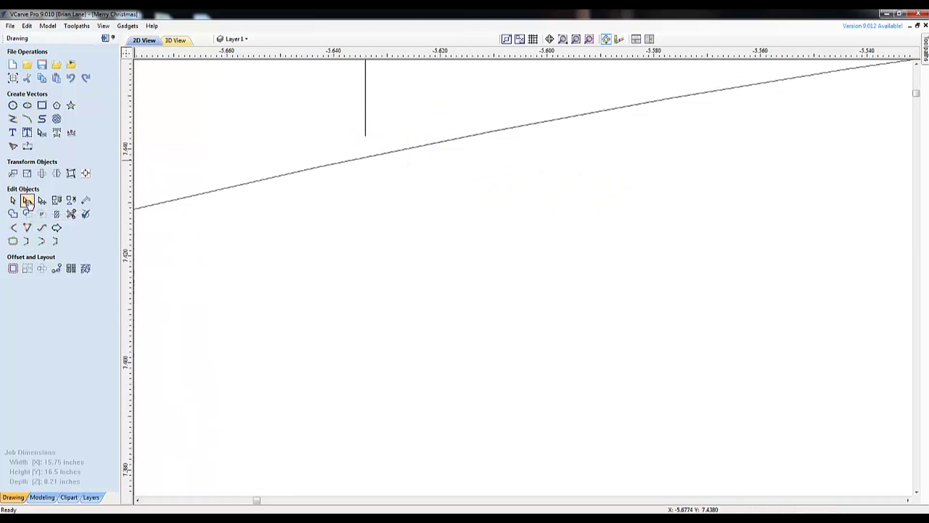
{"action": "left_click", "coordinate": [366, 129]}
{"action": "left_click_drag", "start_coordinate": [366, 136], "coordinate": [366, 183]}
{"action": "left_click", "coordinate": [71, 214]}
{"action": "left_click", "coordinate": [367, 182]}
{"action": "scroll", "coordinate": [373, 145], "scroll_direction": "up", "scroll_amount": 5}
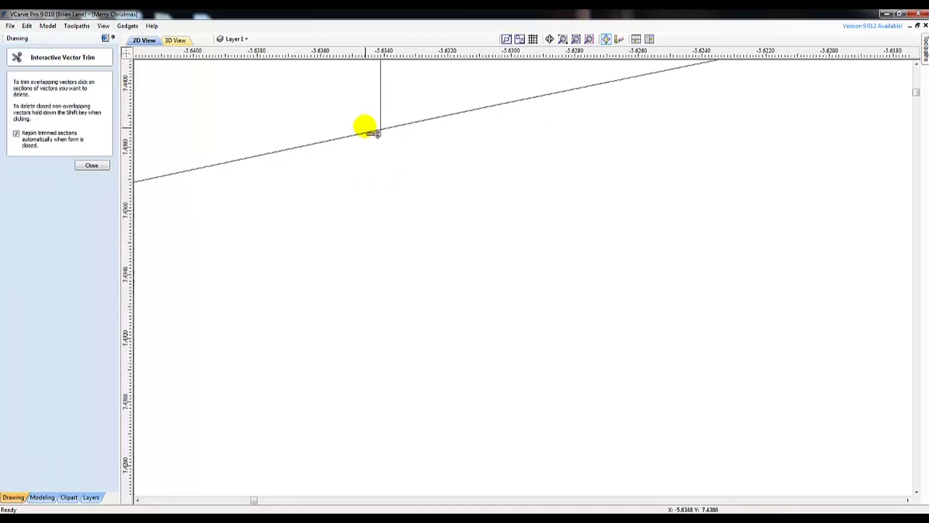
{"action": "scroll", "coordinate": [540, 155], "scroll_direction": "down", "scroll_amount": 10}
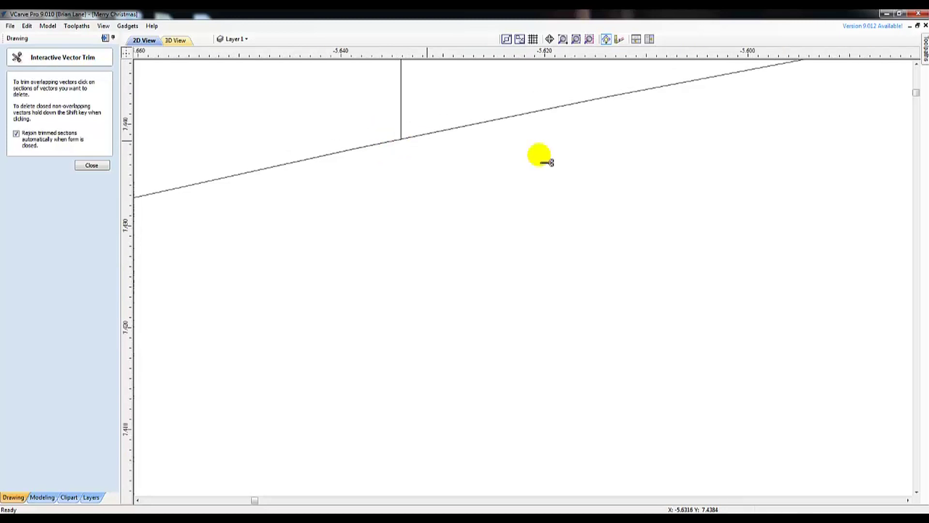
{"action": "left_click_drag", "start_coordinate": [450, 500], "coordinate": [493, 503]}
{"action": "scroll", "coordinate": [431, 181], "scroll_direction": "up", "scroll_amount": 2}
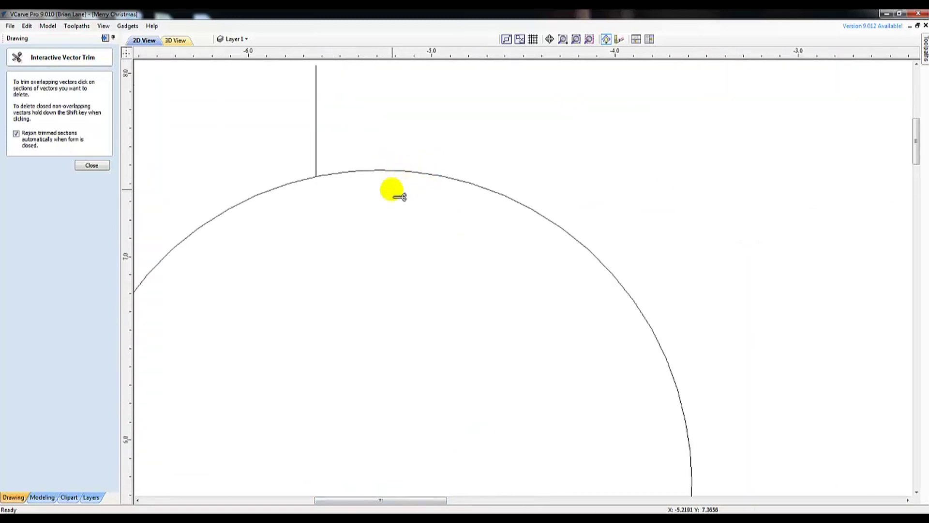
{"action": "scroll", "coordinate": [328, 170], "scroll_direction": "up", "scroll_amount": 10}
{"action": "left_click", "coordinate": [181, 229]}
{"action": "scroll", "coordinate": [194, 232], "scroll_direction": "down", "scroll_amount": 12}
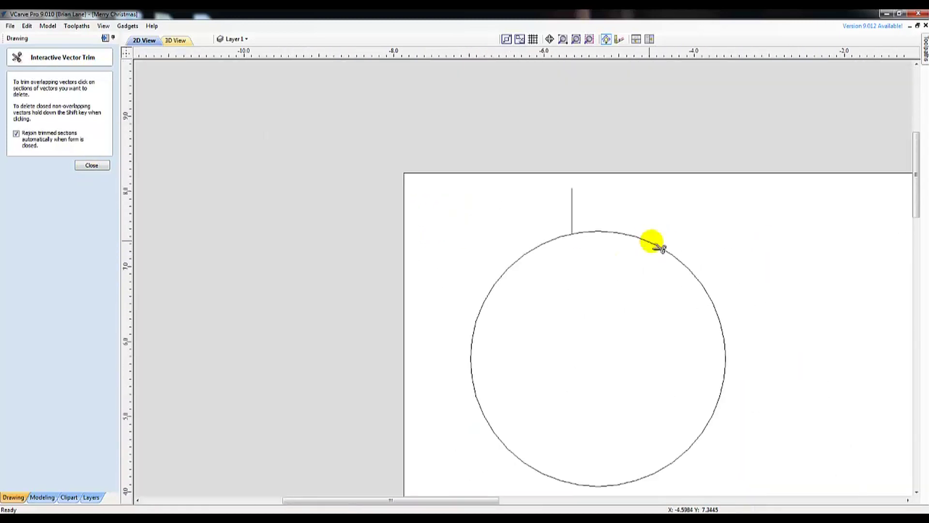
{"action": "scroll", "coordinate": [654, 239], "scroll_direction": "up", "scroll_amount": 2}
{"action": "left_click", "coordinate": [91, 166]}
Step: Close the open tab with a straight bottom line, then trim that bottom segment away
{"action": "right_click", "coordinate": [359, 197]}
{"action": "mouse_move", "coordinate": [405, 275]}
{"action": "left_click", "coordinate": [523, 286]}
{"action": "left_click", "coordinate": [15, 241]}
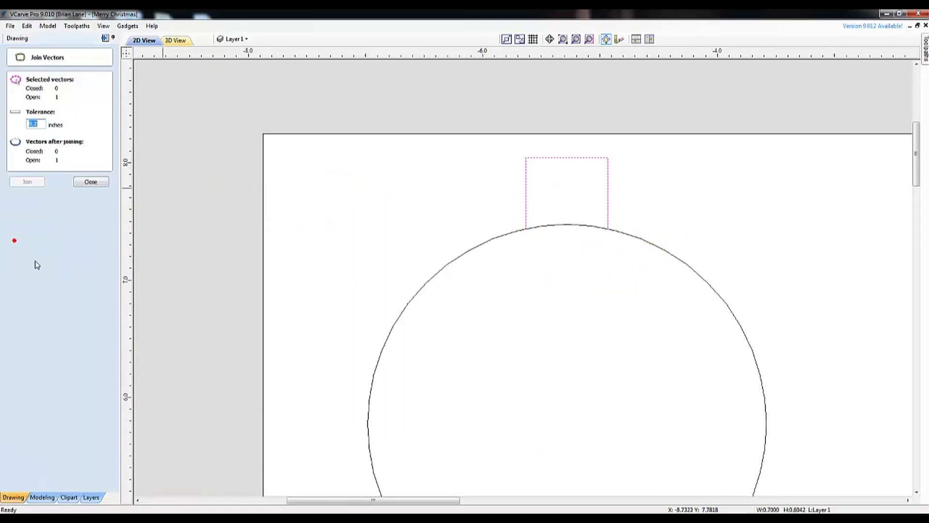
{"action": "left_click", "coordinate": [101, 181]}
{"action": "left_click", "coordinate": [27, 241]}
{"action": "scroll", "coordinate": [579, 227], "scroll_direction": "up", "scroll_amount": 6}
{"action": "left_click", "coordinate": [71, 214]}
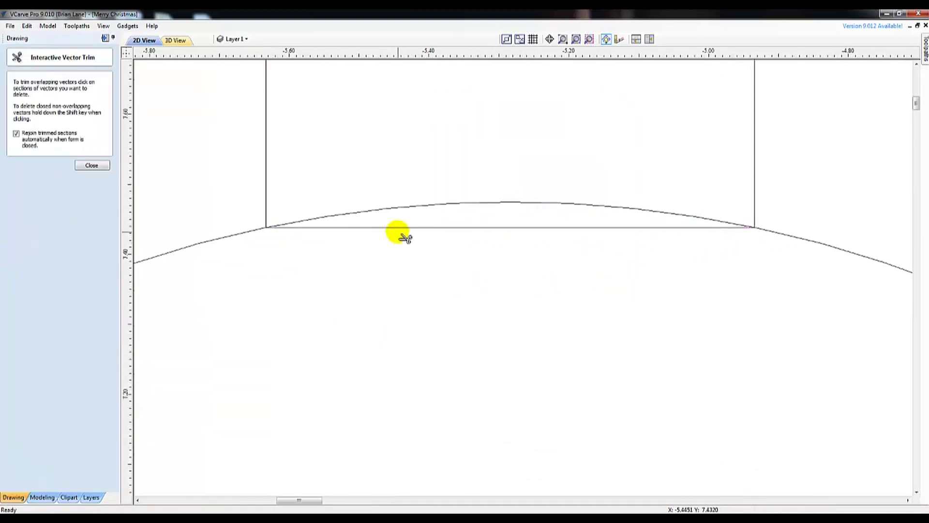
{"action": "left_click", "coordinate": [557, 228]}
{"action": "scroll", "coordinate": [238, 238], "scroll_direction": "up", "scroll_amount": 3}
{"action": "scroll", "coordinate": [454, 223], "scroll_direction": "down", "scroll_amount": 10}
{"action": "right_click", "coordinate": [457, 250]}
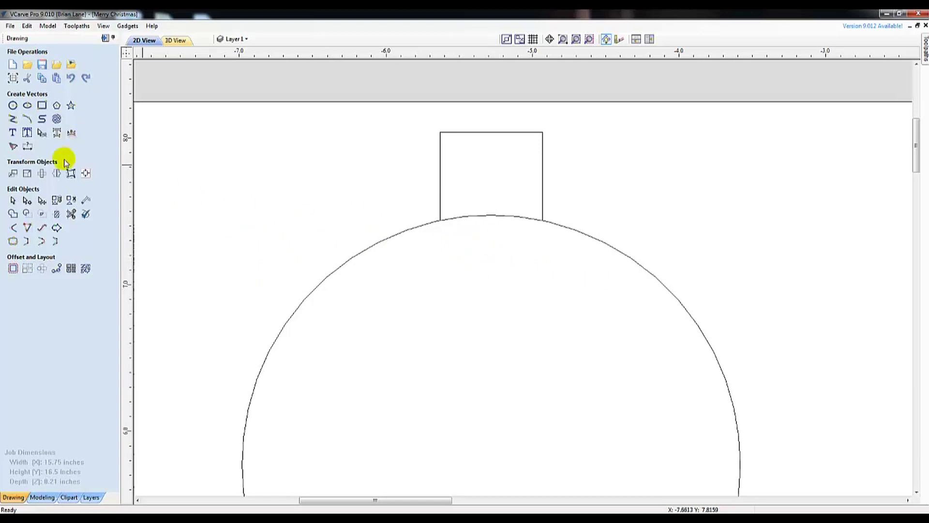
Step: Trim away the circle's arc inside the tab so the cap meets the ornament cleanly
{"action": "right_click", "coordinate": [357, 234]}
{"action": "mouse_move", "coordinate": [452, 307]}
{"action": "left_click", "coordinate": [537, 322]}
{"action": "left_click", "coordinate": [279, 203]}
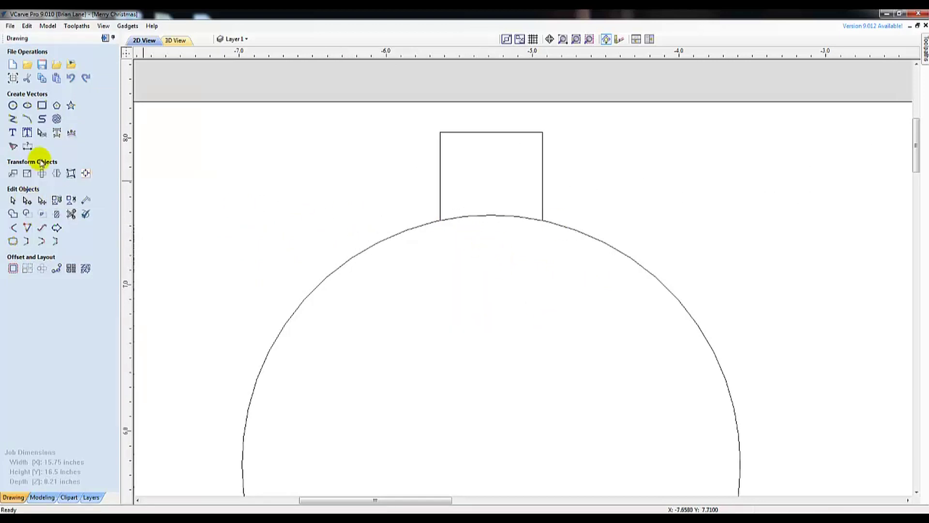
{"action": "left_click", "coordinate": [70, 213]}
{"action": "left_click", "coordinate": [482, 217]}
{"action": "scroll", "coordinate": [439, 220], "scroll_direction": "up", "scroll_amount": 10}
{"action": "scroll", "coordinate": [408, 208], "scroll_direction": "up", "scroll_amount": 8}
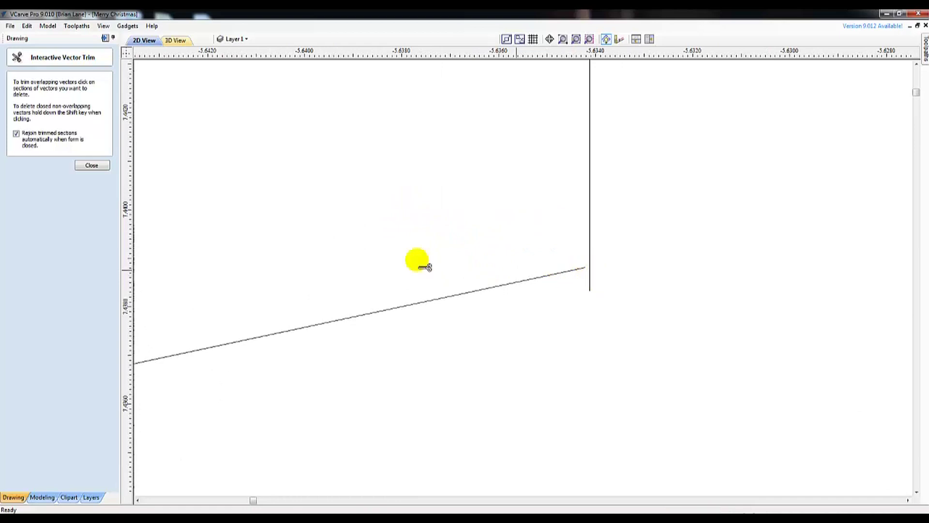
{"action": "scroll", "coordinate": [412, 255], "scroll_direction": "down", "scroll_amount": 3}
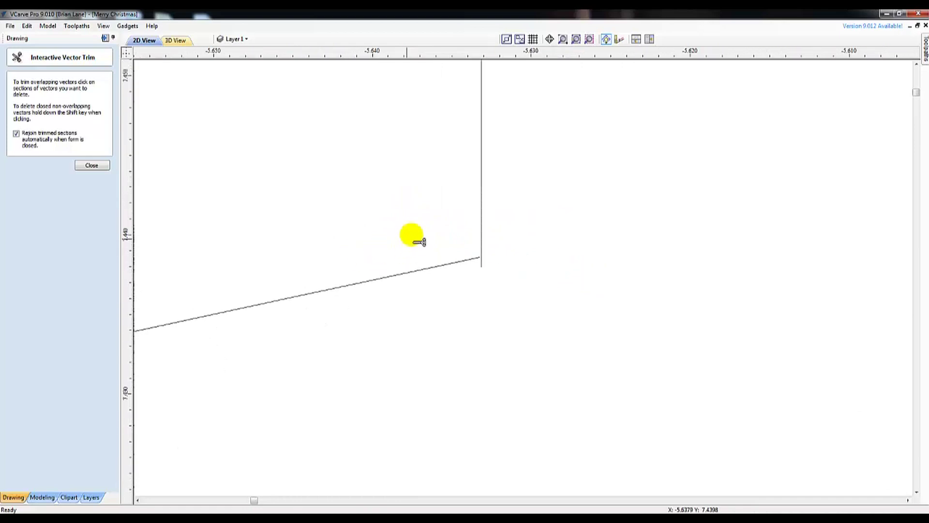
{"action": "scroll", "coordinate": [471, 238], "scroll_direction": "down", "scroll_amount": 8}
{"action": "key", "text": "Escape"}
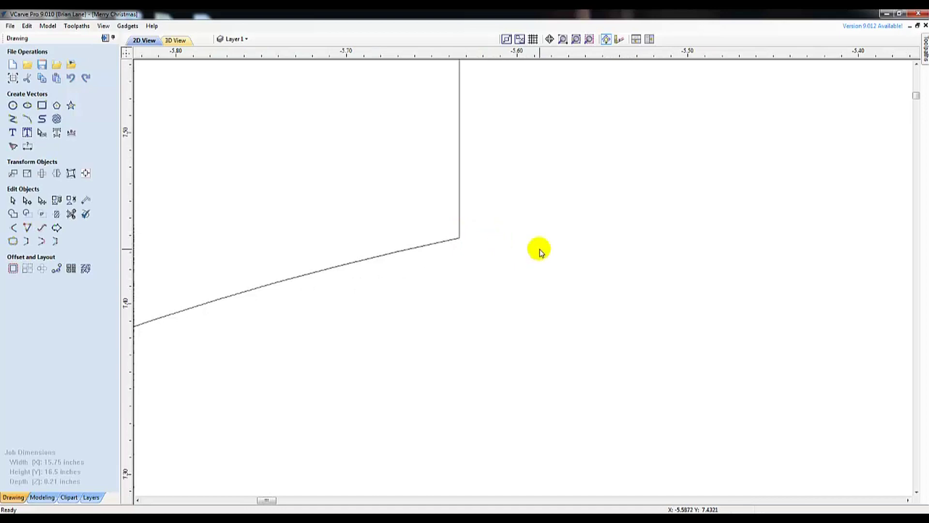
{"action": "scroll", "coordinate": [459, 228], "scroll_direction": "down", "scroll_amount": 9}
{"action": "scroll", "coordinate": [396, 213], "scroll_direction": "down", "scroll_amount": 6}
{"action": "right_click", "coordinate": [400, 220]}
{"action": "left_click", "coordinate": [426, 295]}
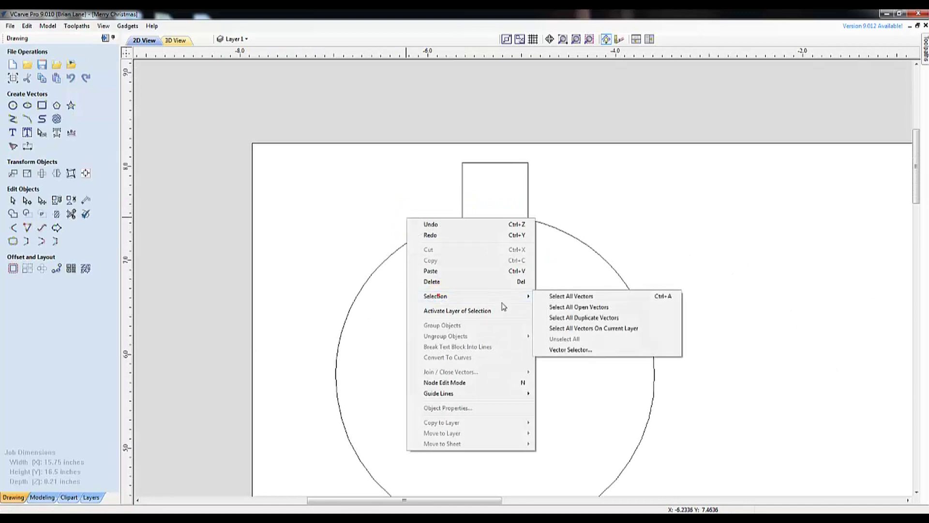
{"action": "left_click", "coordinate": [578, 307]}
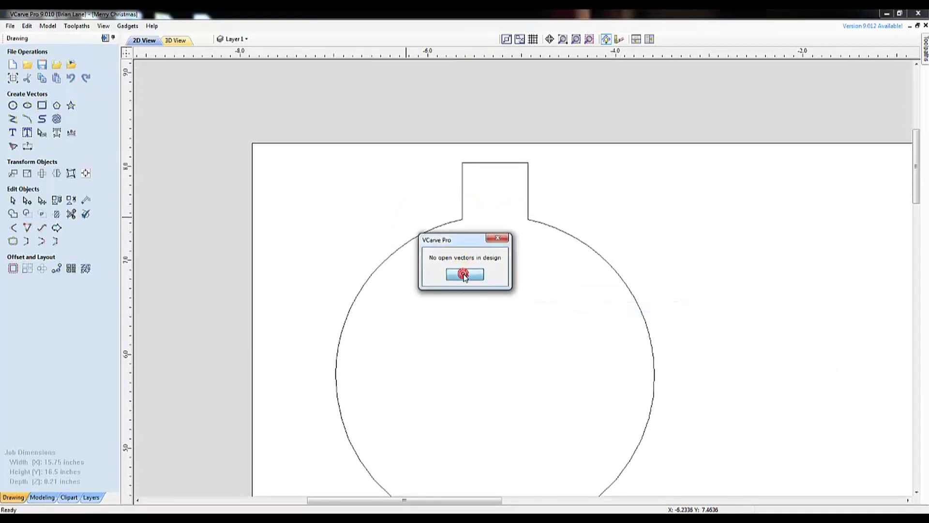
{"action": "left_click", "coordinate": [463, 275]}
Step: Draw a large and a small circle and centre them concentrically over the ornament cap
{"action": "left_click", "coordinate": [15, 106]}
{"action": "left_click_drag", "start_coordinate": [278, 202], "coordinate": [297, 215]}
{"action": "mouse_move", "coordinate": [357, 199]}
{"action": "left_mouse_down"}
{"action": "mouse_move", "coordinate": [365, 208]}
{"action": "mouse_move", "coordinate": [274, 196]}
{"action": "left_mouse_up"}
{"action": "left_click", "coordinate": [90, 164]}
{"action": "left_click", "coordinate": [355, 202]}
{"action": "left_click", "coordinate": [304, 224]}
{"action": "left_click_drag", "start_coordinate": [279, 202], "coordinate": [291, 215]}
{"action": "scroll", "coordinate": [295, 222], "scroll_direction": "up", "scroll_amount": 6}
{"action": "left_click_drag", "start_coordinate": [278, 195], "coordinate": [285, 195]}
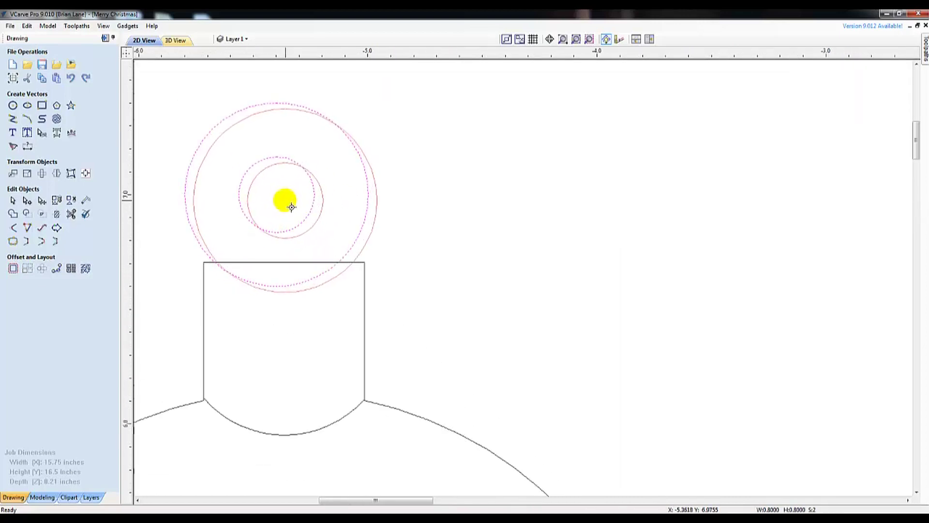
{"action": "key", "text": "F9"}
Step: Trim away the loop's arc lying inside the cap
{"action": "left_click", "coordinate": [71, 213]}
{"action": "left_click", "coordinate": [255, 303]}
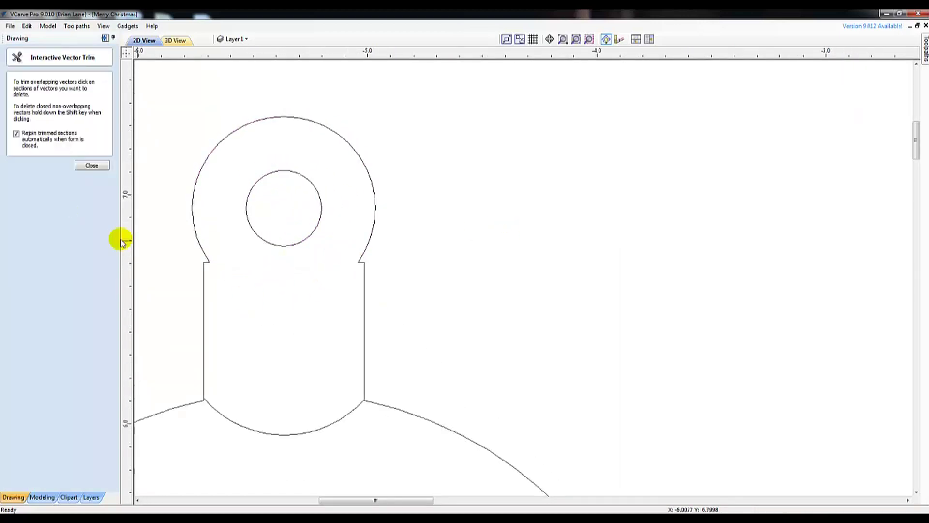
{"action": "scroll", "coordinate": [276, 242], "scroll_direction": "down", "scroll_amount": 5}
{"action": "scroll", "coordinate": [300, 201], "scroll_direction": "up", "scroll_amount": 10}
{"action": "key", "text": "Escape"}
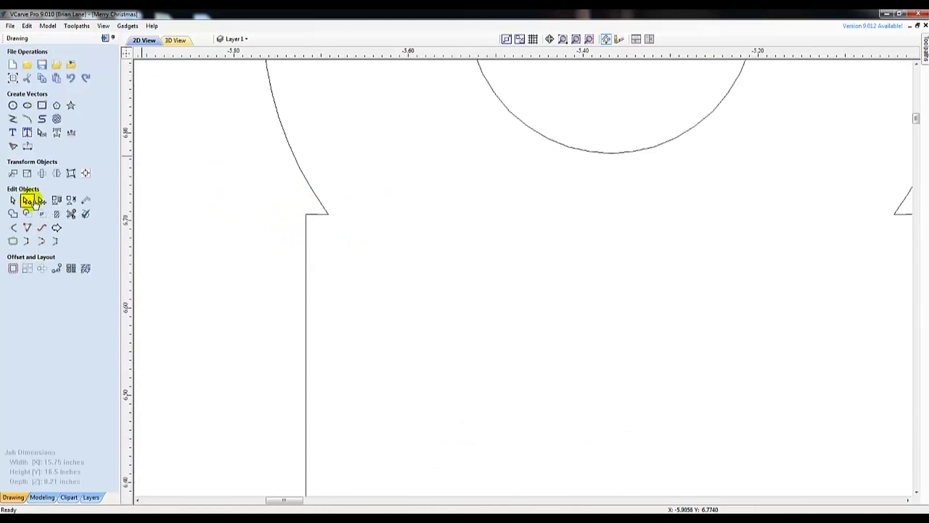
Step: Patch the cap's left corner with a short line to the loop and trim the protruding corner
{"action": "left_click", "coordinate": [13, 119]}
{"action": "left_click", "coordinate": [306, 214]}
{"action": "left_click", "coordinate": [306, 179]}
{"action": "right_click", "coordinate": [332, 180]}
{"action": "left_click", "coordinate": [71, 213]}
{"action": "left_click", "coordinate": [320, 201]}
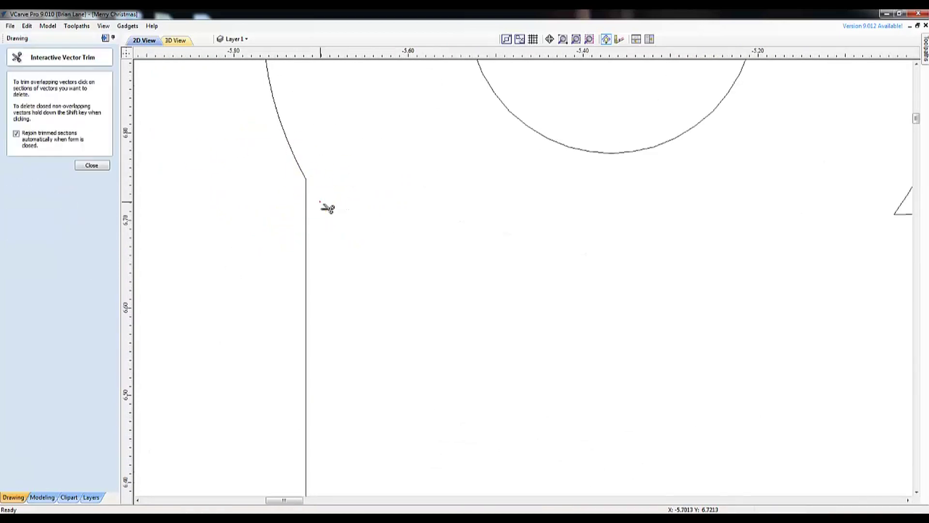
{"action": "scroll", "coordinate": [436, 179], "scroll_direction": "down", "scroll_amount": 4}
{"action": "scroll", "coordinate": [590, 179], "scroll_direction": "up", "scroll_amount": 4}
Step: Patch the cap's right corner with a short line to the loop and trim the protruding corner
{"action": "left_click", "coordinate": [87, 165]}
{"action": "left_click", "coordinate": [13, 119]}
{"action": "left_click", "coordinate": [580, 208]}
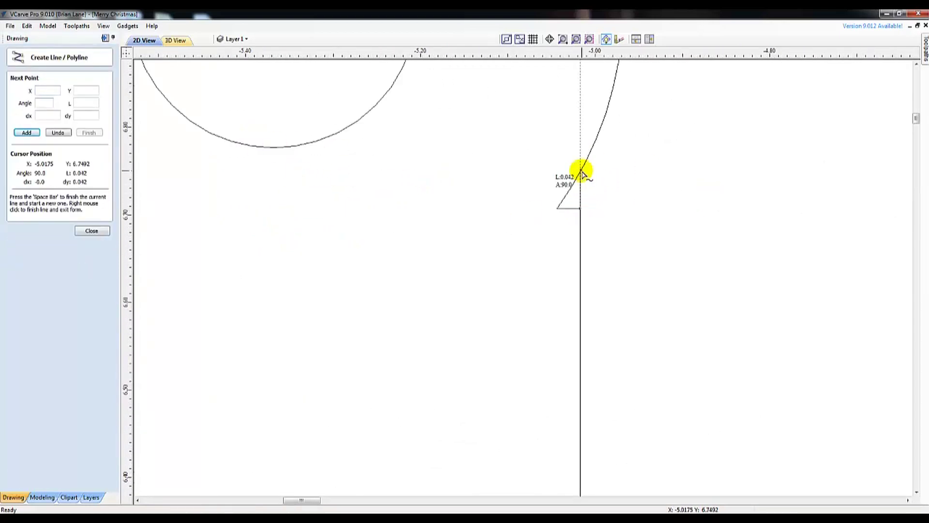
{"action": "left_click", "coordinate": [581, 170]}
{"action": "right_click", "coordinate": [622, 180]}
{"action": "left_click", "coordinate": [71, 214]}
{"action": "left_click", "coordinate": [567, 189]}
{"action": "scroll", "coordinate": [581, 172], "scroll_direction": "up", "scroll_amount": 3}
{"action": "scroll", "coordinate": [218, 170], "scroll_direction": "down", "scroll_amount": 5}
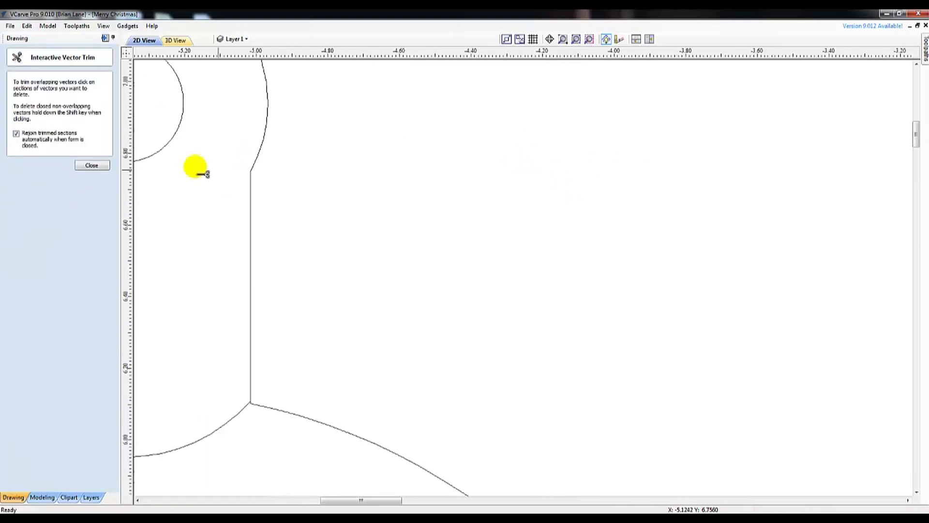
{"action": "scroll", "coordinate": [155, 173], "scroll_direction": "down", "scroll_amount": 5}
{"action": "left_click", "coordinate": [91, 165]}
{"action": "left_click_drag", "start_coordinate": [462, 500], "coordinate": [369, 500]}
{"action": "middle_click_drag", "start_coordinate": [484, 271], "coordinate": [348, 242]}
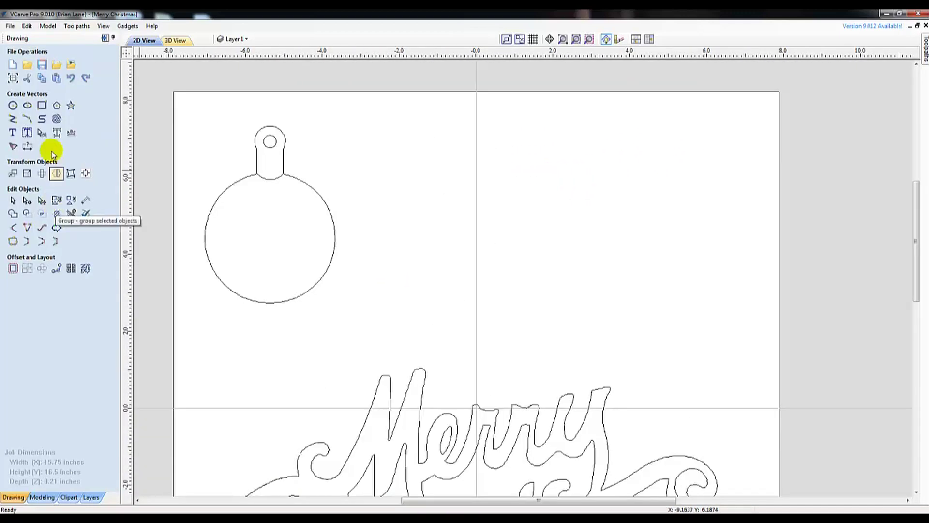
Step: Add the text 'Hiccup' in Viner Hand ITC, 1.1212 inches high, across the ornament
{"action": "left_click", "coordinate": [15, 134]}
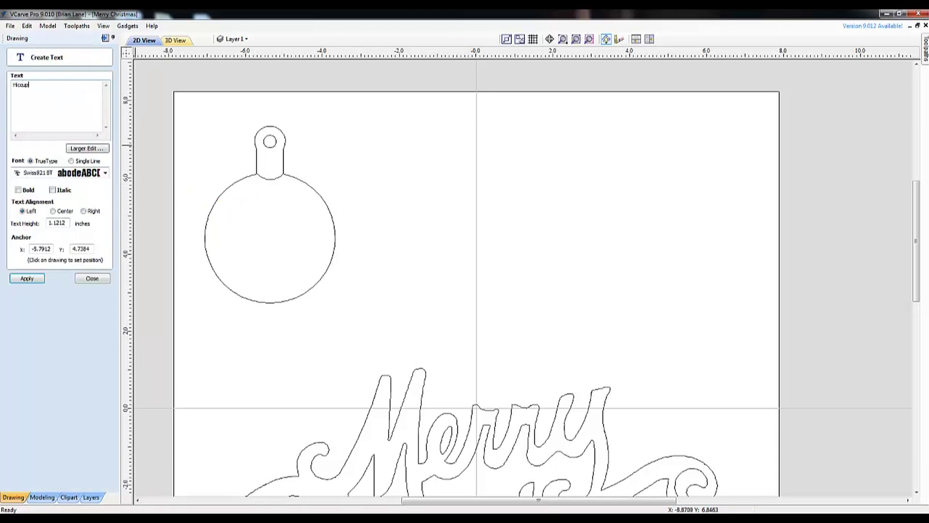
{"action": "left_click", "coordinate": [96, 173]}
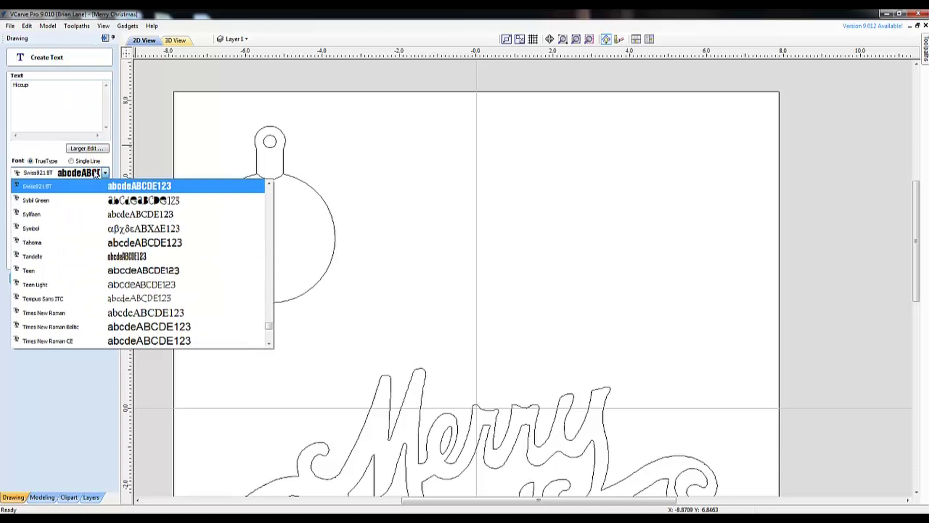
{"action": "scroll", "coordinate": [185, 258], "scroll_direction": "down", "scroll_amount": 5}
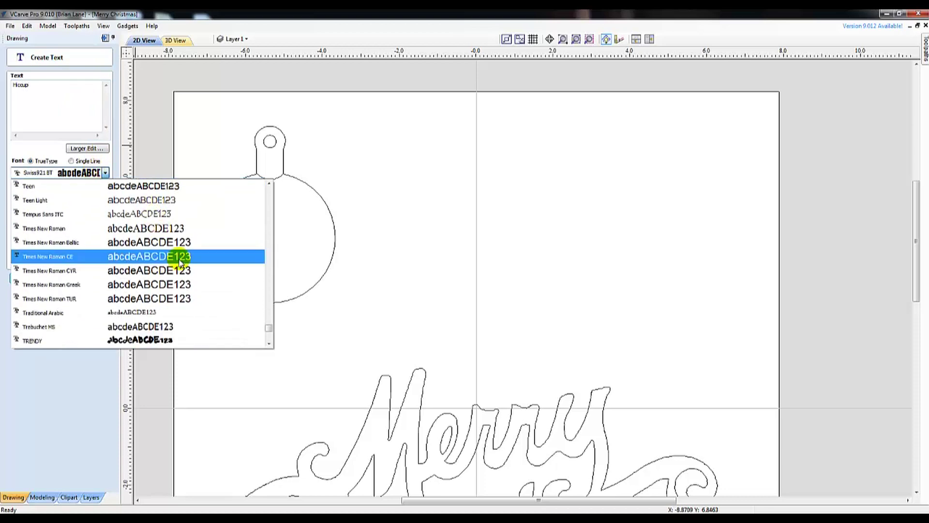
{"action": "scroll", "coordinate": [181, 262], "scroll_direction": "down", "scroll_amount": 4}
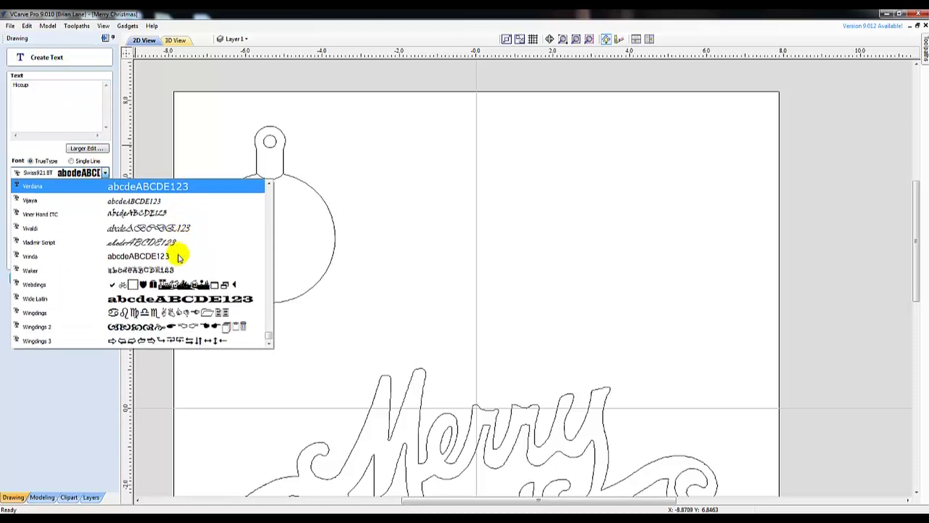
{"action": "left_click", "coordinate": [146, 213]}
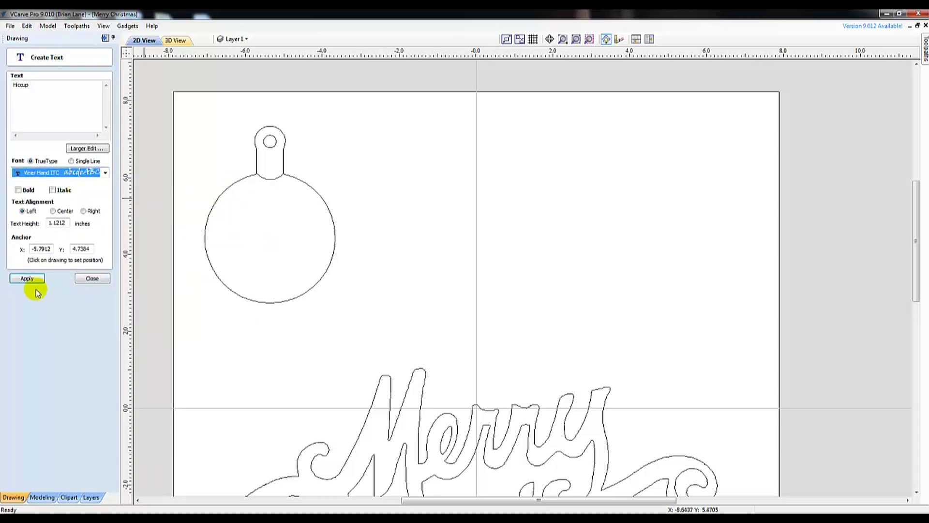
{"action": "left_click", "coordinate": [35, 282]}
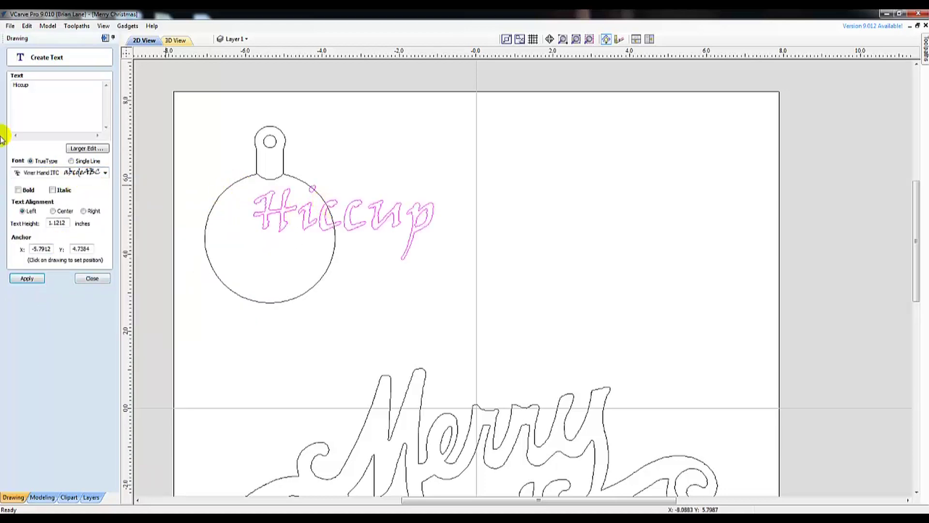
{"action": "left_click", "coordinate": [84, 280]}
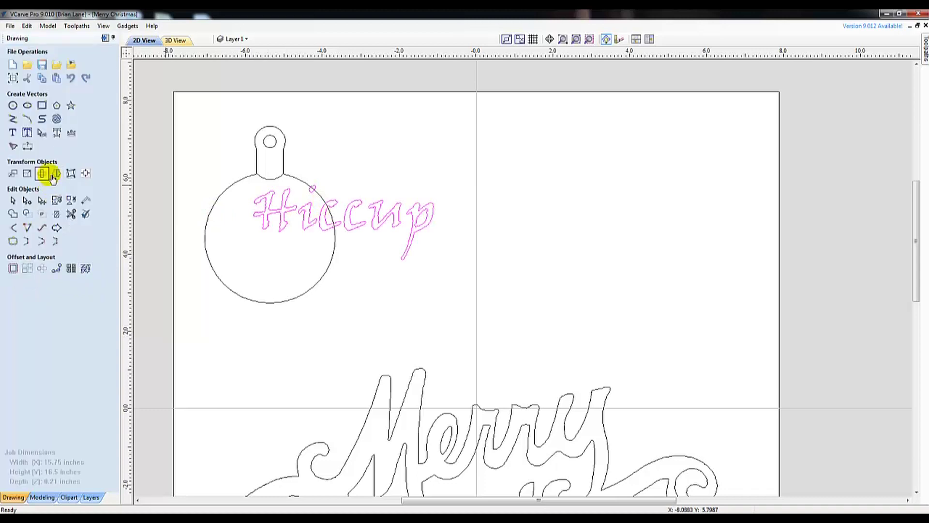
Step: Scale 'Hiccup' down to about 2.35 x 0.97 inches and centre it inside the ornament circle
{"action": "left_click", "coordinate": [247, 216]}
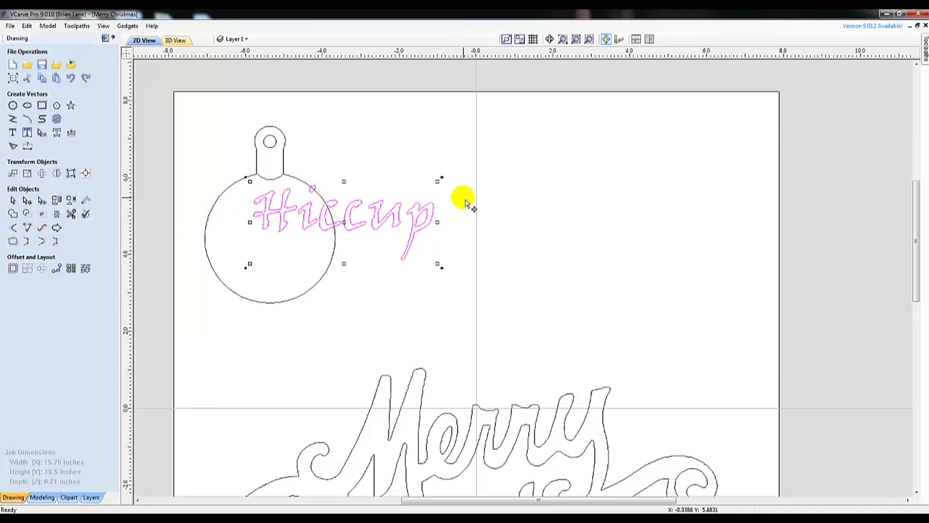
{"action": "left_click_drag", "start_coordinate": [440, 184], "coordinate": [348, 219]}
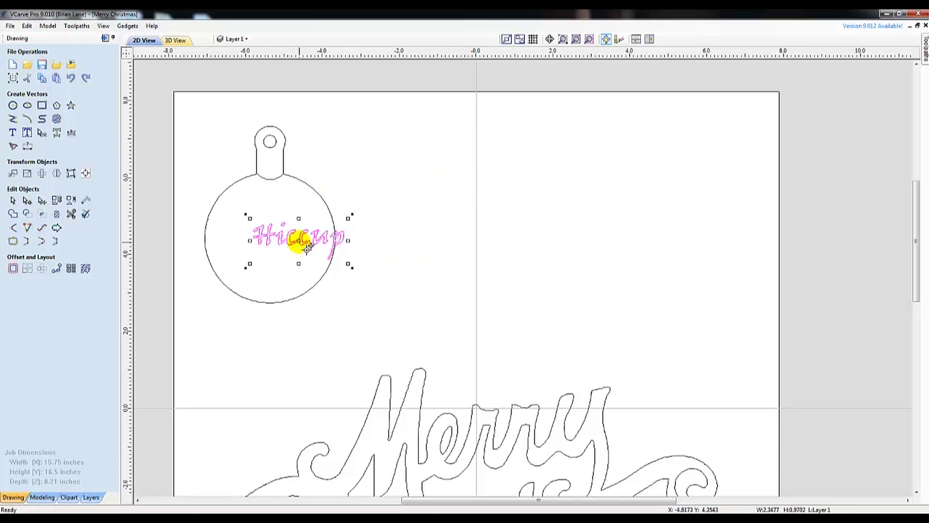
{"action": "left_click_drag", "start_coordinate": [307, 247], "coordinate": [278, 240]}
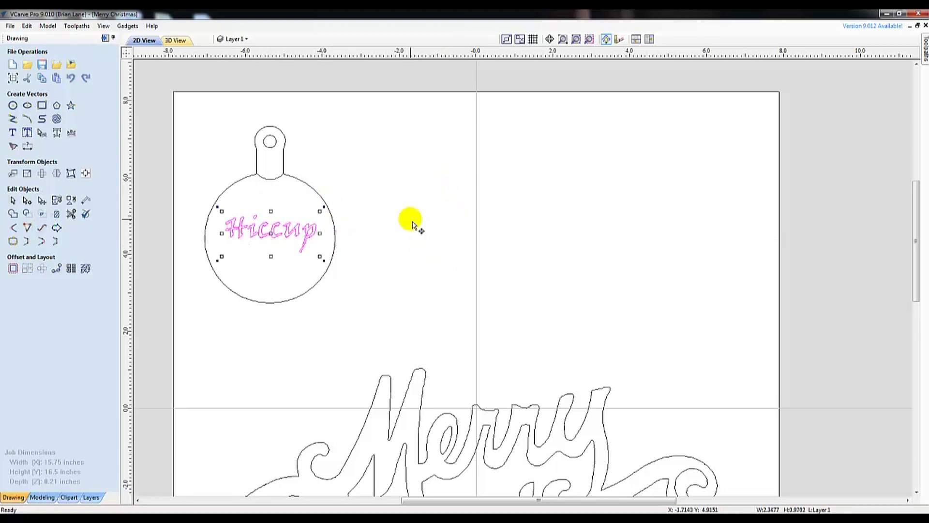
Step: Draw the right half of the tree outline with its stepped trunk as a polyline
{"action": "left_click", "coordinate": [405, 211]}
{"action": "left_click", "coordinate": [280, 243]}
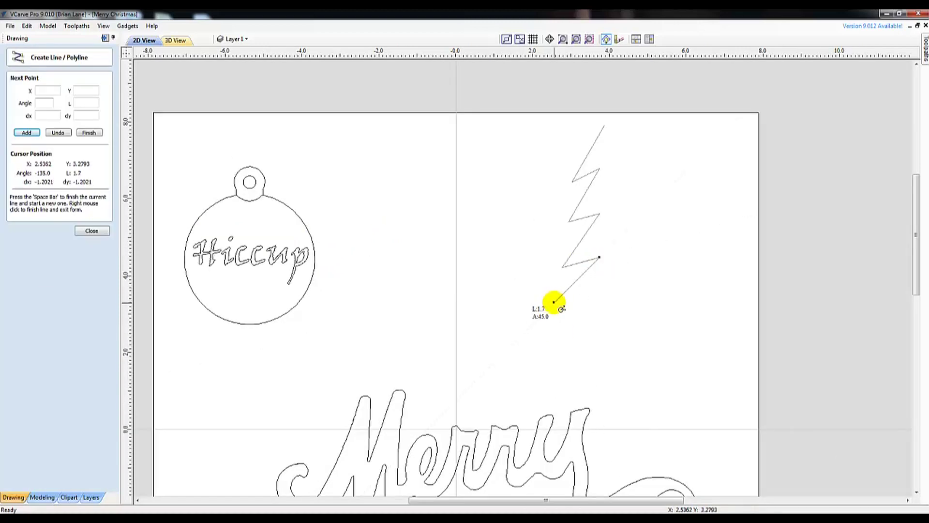
{"action": "left_click", "coordinate": [553, 302]}
{"action": "left_click", "coordinate": [599, 291]}
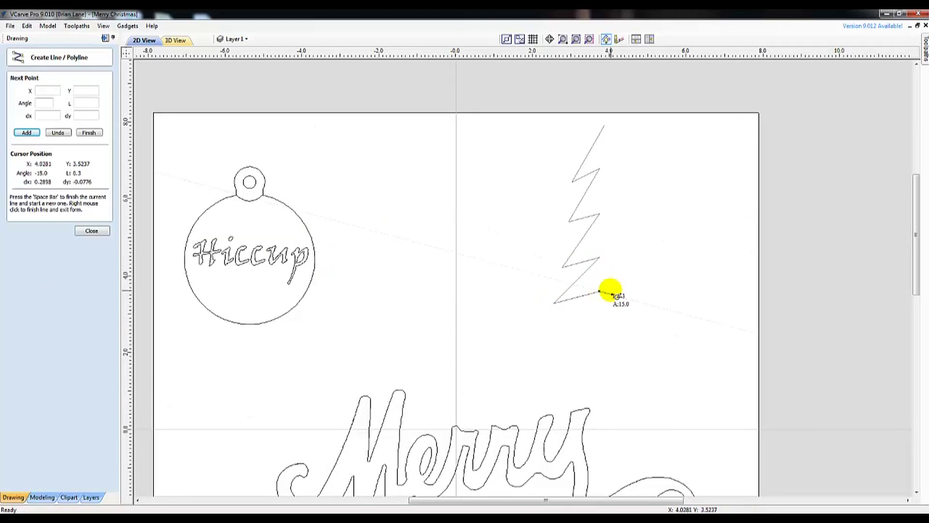
{"action": "left_click", "coordinate": [611, 291]}
{"action": "left_click", "coordinate": [611, 334]}
{"action": "left_click", "coordinate": [626, 334]}
{"action": "left_click", "coordinate": [626, 291]}
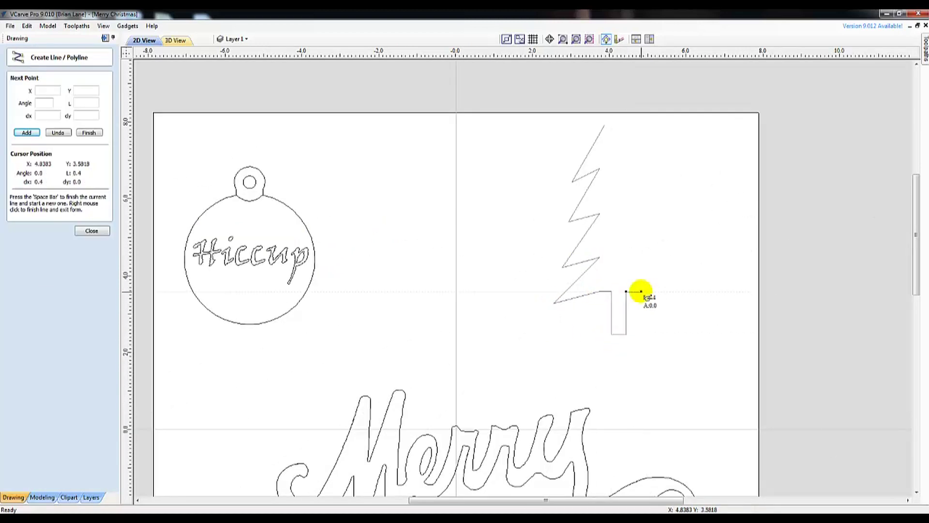
{"action": "left_click", "coordinate": [641, 291]}
{"action": "left_click", "coordinate": [678, 301]}
{"action": "right_click", "coordinate": [678, 301]}
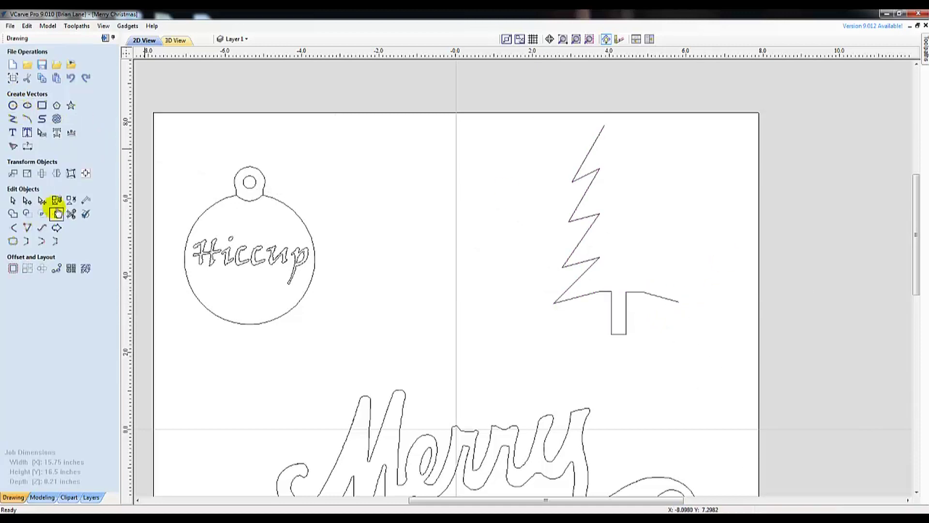
Step: Place a copy of the half-tree to the left of the original
{"action": "left_click_drag", "start_coordinate": [712, 344], "coordinate": [533, 104]}
{"action": "left_click_drag", "start_coordinate": [624, 235], "coordinate": [520, 244], "text": "ctrl"}
{"action": "right_click", "coordinate": [519, 247]}
{"action": "mouse_move", "coordinate": [566, 327]}
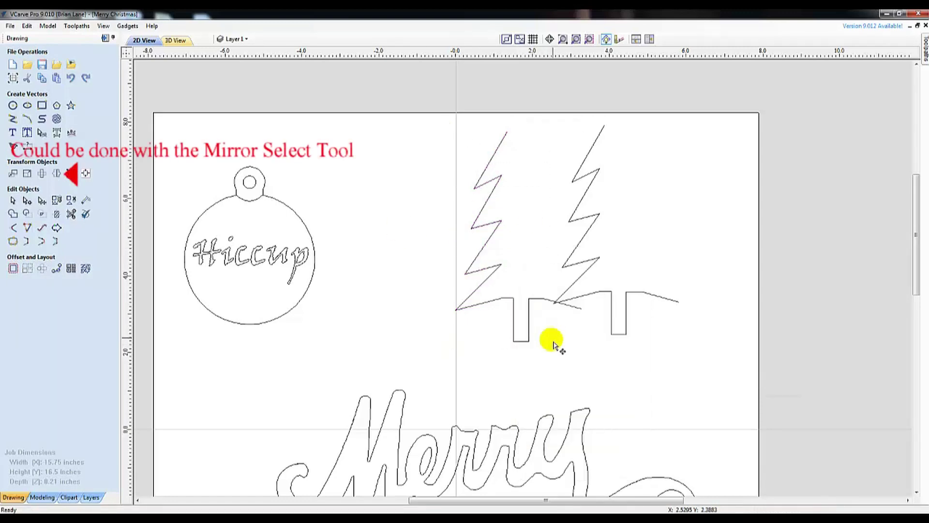
{"action": "left_click", "coordinate": [522, 342]}
Step: Mirror the copied half and line it up against the original to form a full tree
{"action": "left_click_drag", "start_coordinate": [452, 346], "coordinate": [453, 345]}
{"action": "left_click_drag", "start_coordinate": [588, 348], "coordinate": [566, 316]}
{"action": "left_click_drag", "start_coordinate": [453, 238], "coordinate": [455, 236]}
{"action": "left_click_drag", "start_coordinate": [448, 124], "coordinate": [451, 129]}
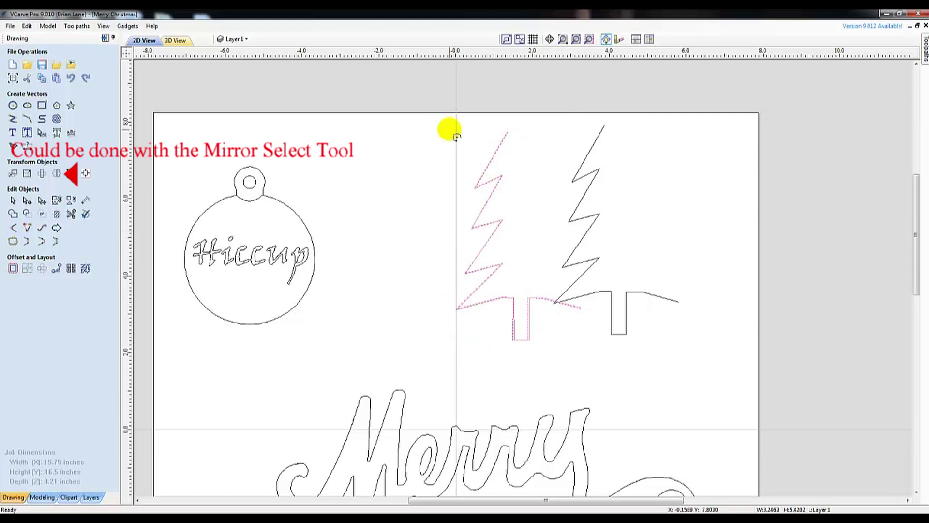
{"action": "left_click_drag", "start_coordinate": [589, 124], "coordinate": [588, 127]}
{"action": "left_click_drag", "start_coordinate": [586, 237], "coordinate": [319, 219]}
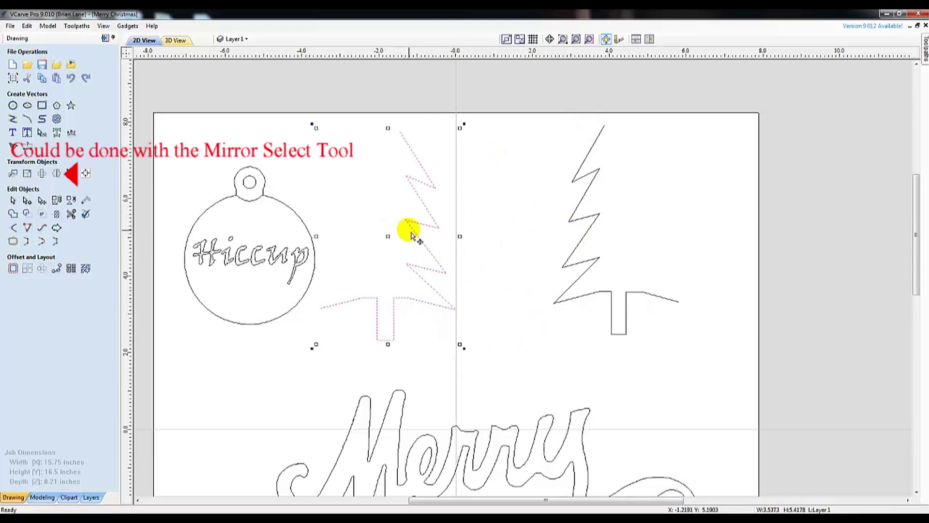
{"action": "left_click_drag", "start_coordinate": [388, 236], "coordinate": [620, 229]}
{"action": "left_click_drag", "start_coordinate": [694, 232], "coordinate": [693, 232]}
Step: Align the mirrored half, then move both tree halves down together
{"action": "left_click_drag", "start_coordinate": [621, 230], "coordinate": [622, 231]}
{"action": "left_click", "coordinate": [508, 226]}
{"action": "left_click", "coordinate": [42, 200]}
{"action": "left_click_drag", "start_coordinate": [726, 350], "coordinate": [553, 117]}
{"action": "left_click_drag", "start_coordinate": [621, 230], "coordinate": [620, 268]}
{"action": "left_click", "coordinate": [722, 317]}
Step: Draw lines from both top edges up to a shared tree tip, redoing the misplaced right line
{"action": "left_click", "coordinate": [13, 119]}
{"action": "left_click", "coordinate": [604, 164]}
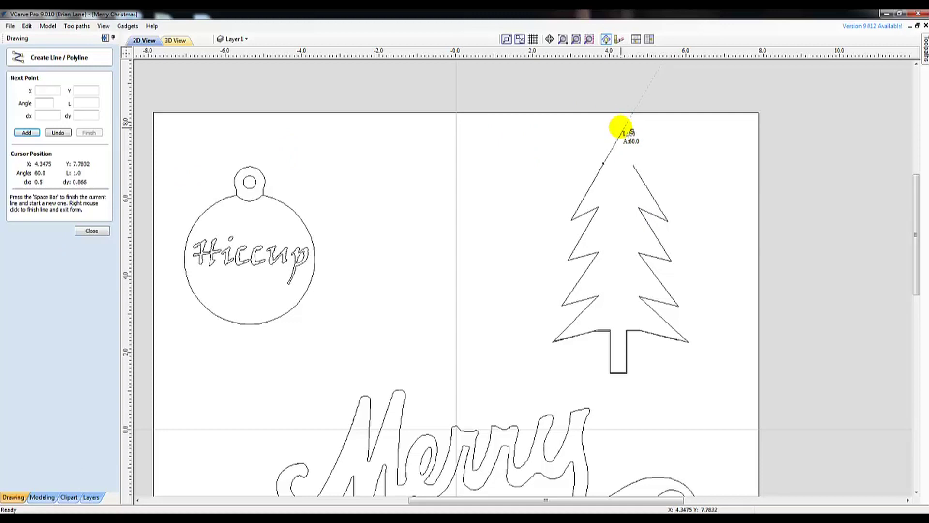
{"action": "left_click", "coordinate": [623, 131]}
{"action": "right_click", "coordinate": [624, 131]}
{"action": "left_click", "coordinate": [13, 120]}
{"action": "left_click", "coordinate": [634, 165]}
{"action": "left_click", "coordinate": [608, 127]}
{"action": "right_click", "coordinate": [678, 152]}
{"action": "left_click", "coordinate": [13, 119]}
{"action": "left_click", "coordinate": [26, 26]}
{"action": "left_click", "coordinate": [46, 37]}
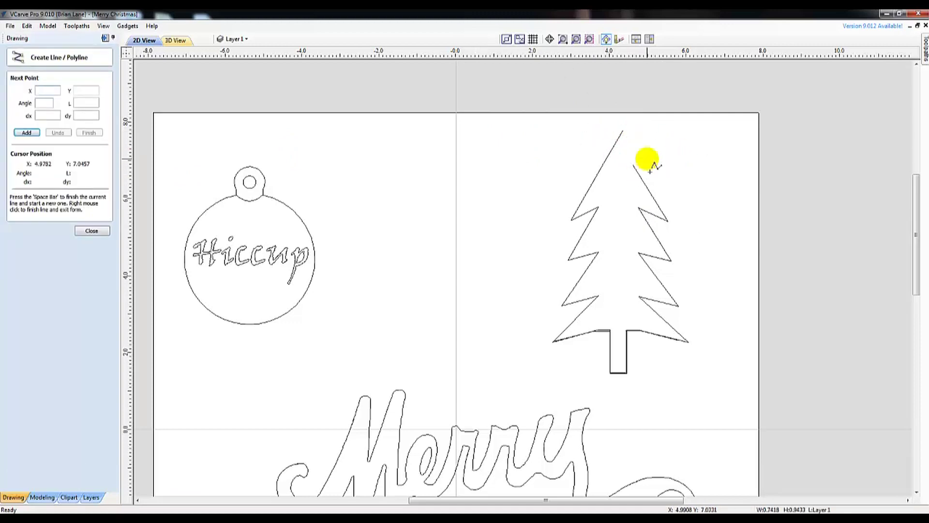
{"action": "left_click", "coordinate": [633, 165]}
{"action": "left_click", "coordinate": [611, 126]}
{"action": "right_click", "coordinate": [668, 137]}
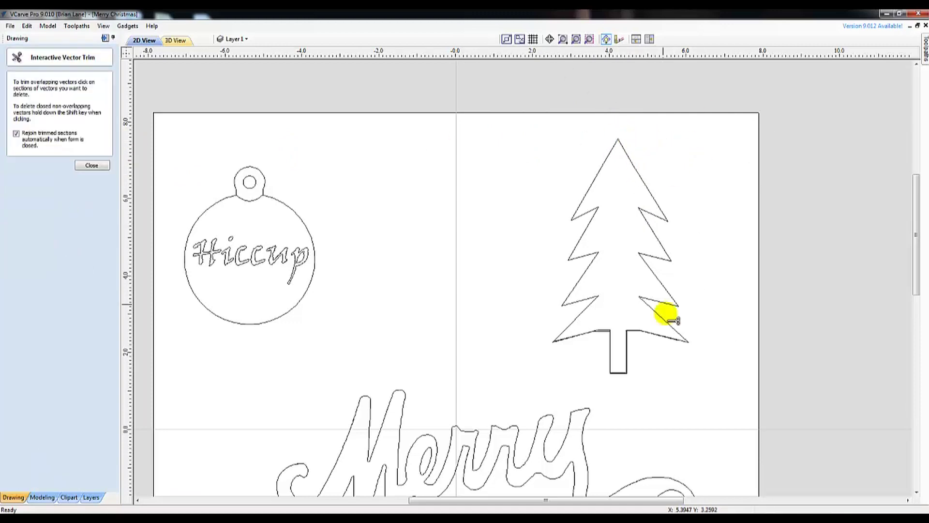
Step: Trim the overlapping segments at the branch corner and the extra trunk outline
{"action": "scroll", "coordinate": [656, 334], "scroll_direction": "up", "scroll_amount": 8}
{"action": "left_click", "coordinate": [342, 232]}
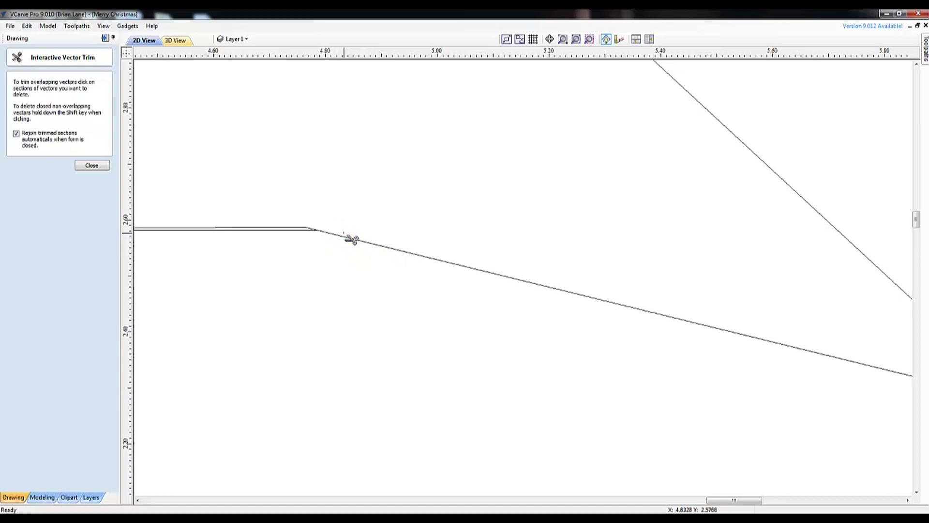
{"action": "left_click", "coordinate": [287, 230]}
{"action": "scroll", "coordinate": [320, 226], "scroll_direction": "down", "scroll_amount": 4}
{"action": "middle_click_drag", "start_coordinate": [236, 247], "coordinate": [432, 305]}
{"action": "scroll", "coordinate": [432, 305], "scroll_direction": "up", "scroll_amount": 2}
{"action": "left_click", "coordinate": [432, 305]}
{"action": "key", "text": "ctrl+z"}
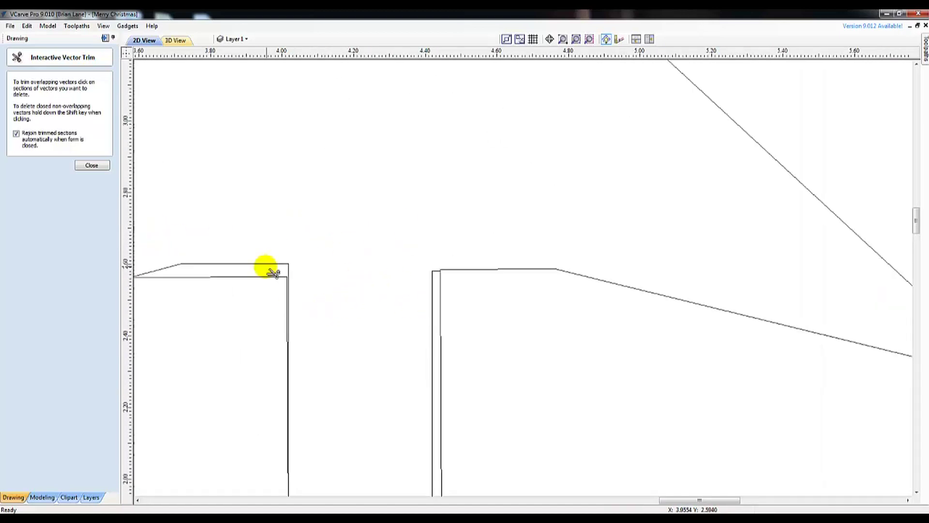
{"action": "left_click", "coordinate": [266, 264]}
Step: Trim the leftover segment on the tree's left and keep the Toolpaths panel pinned
{"action": "scroll", "coordinate": [484, 315], "scroll_direction": "down", "scroll_amount": 4}
{"action": "scroll", "coordinate": [334, 310], "scroll_direction": "up", "scroll_amount": 8}
{"action": "left_click", "coordinate": [356, 320]}
{"action": "scroll", "coordinate": [358, 322], "scroll_direction": "down", "scroll_amount": 7}
{"action": "scroll", "coordinate": [220, 351], "scroll_direction": "up", "scroll_amount": 4}
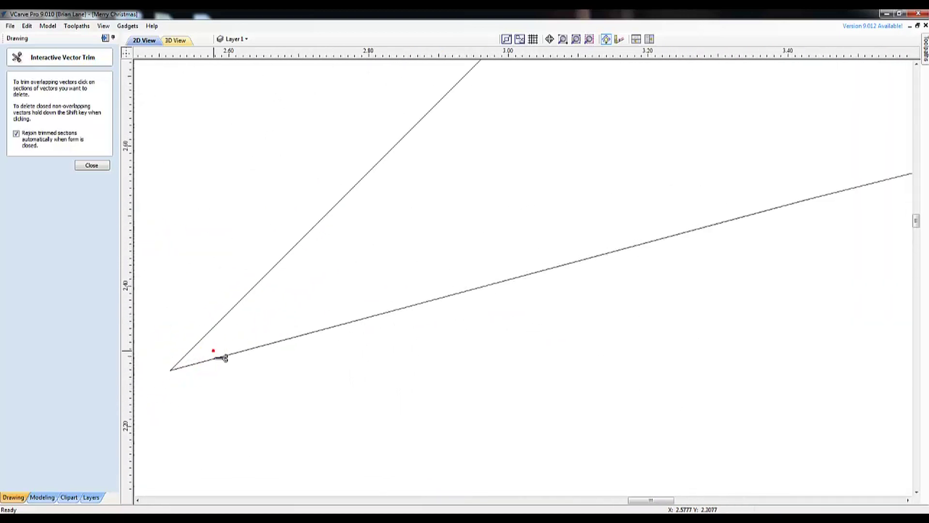
{"action": "scroll", "coordinate": [867, 269], "scroll_direction": "down", "scroll_amount": 8}
{"action": "scroll", "coordinate": [767, 293], "scroll_direction": "up", "scroll_amount": 5}
{"action": "scroll", "coordinate": [768, 293], "scroll_direction": "down", "scroll_amount": 5}
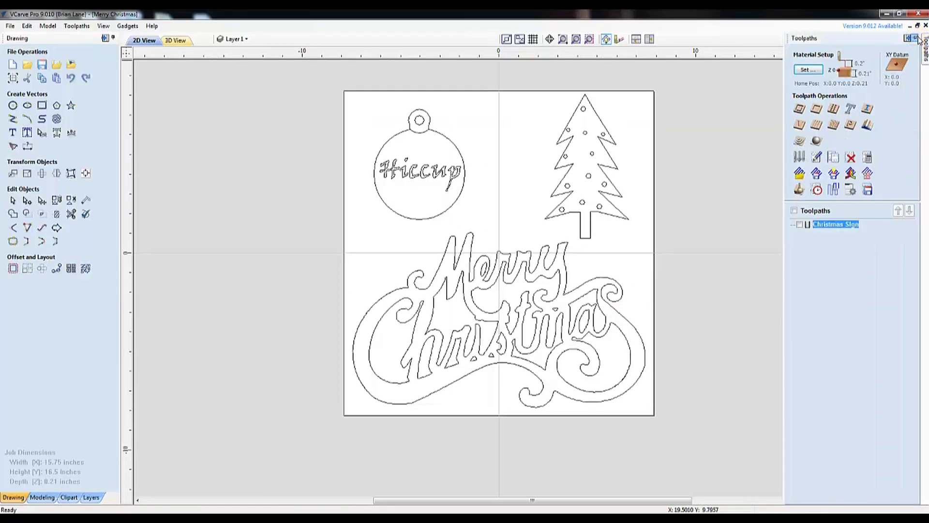
{"action": "left_click", "coordinate": [916, 39]}
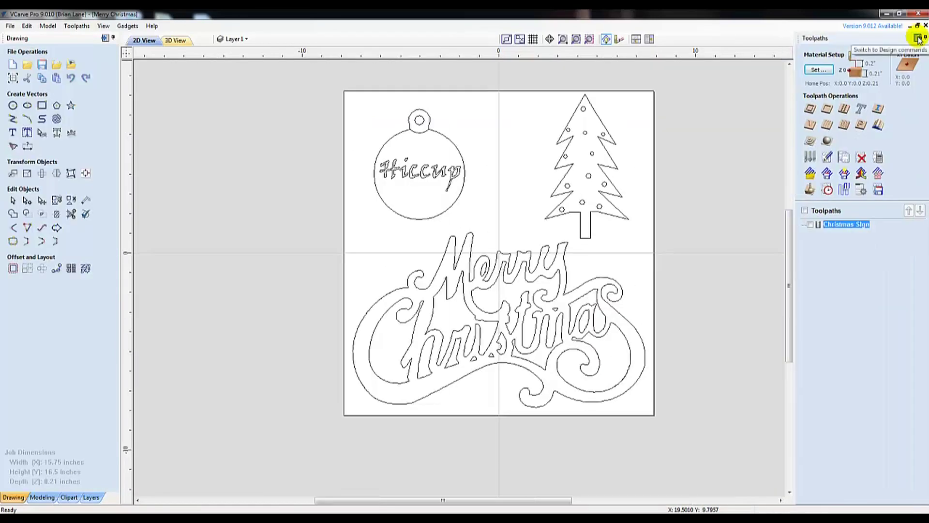
Step: Create a profile toolpath with 0.22 inch cut depth using the 0.125 inch End Mill
{"action": "left_click", "coordinate": [812, 110]}
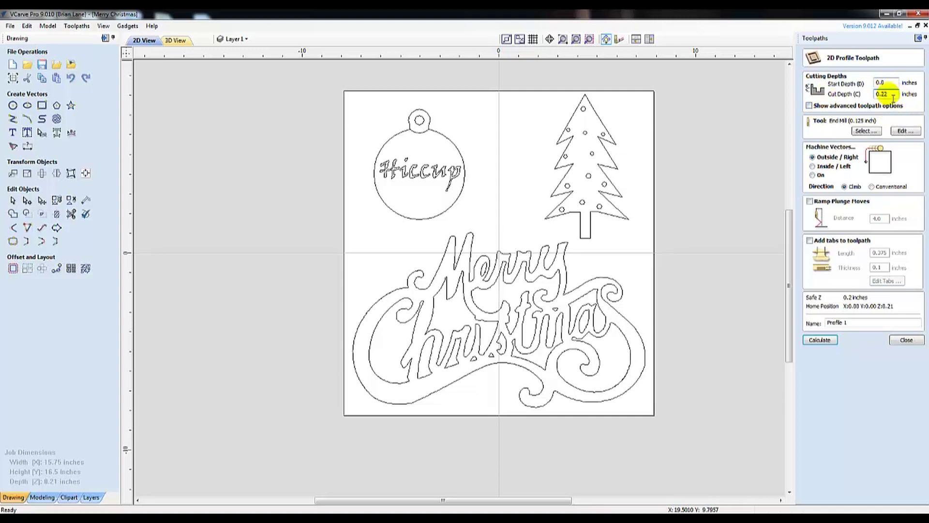
{"action": "left_click", "coordinate": [865, 132]}
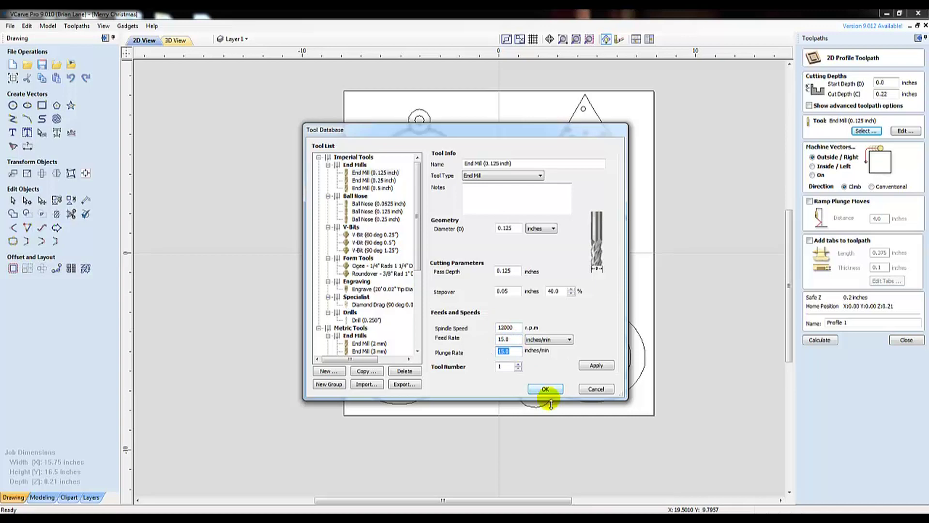
{"action": "left_click", "coordinate": [546, 390]}
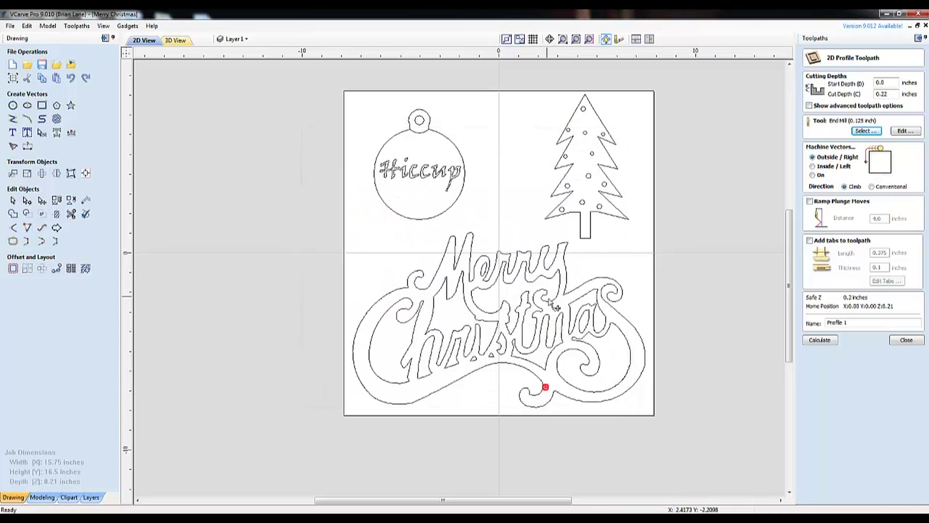
Step: Add 0.375-inch holding tabs to the profiles and name the toolpath 'Merry Christmas'
{"action": "left_click", "coordinate": [810, 241]}
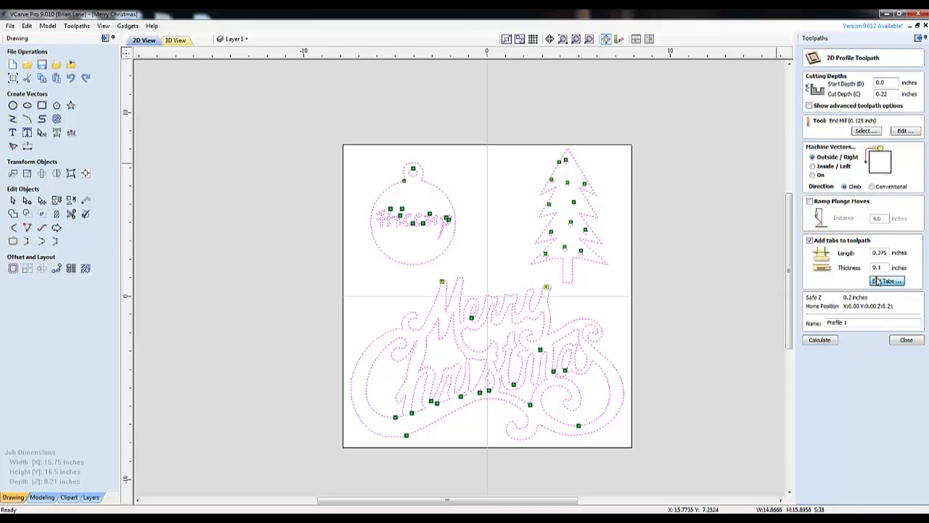
{"action": "left_click", "coordinate": [878, 282]}
{"action": "scroll", "coordinate": [584, 180], "scroll_direction": "up", "scroll_amount": 3}
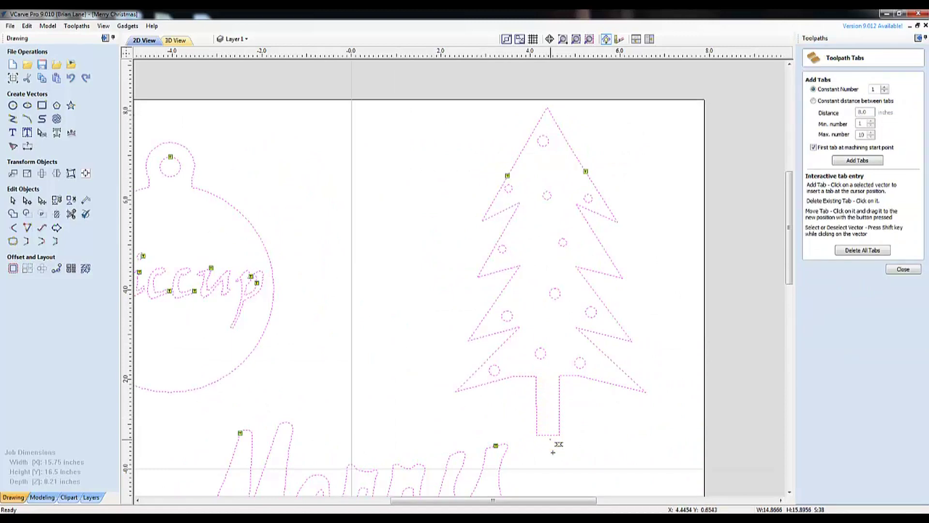
{"action": "scroll", "coordinate": [442, 357], "scroll_direction": "down", "scroll_amount": 2}
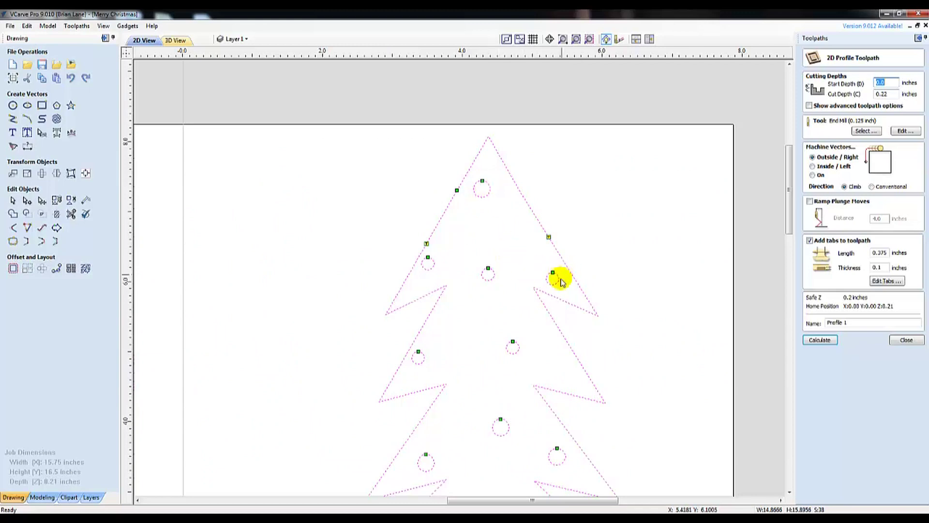
{"action": "scroll", "coordinate": [522, 304], "scroll_direction": "down", "scroll_amount": 5}
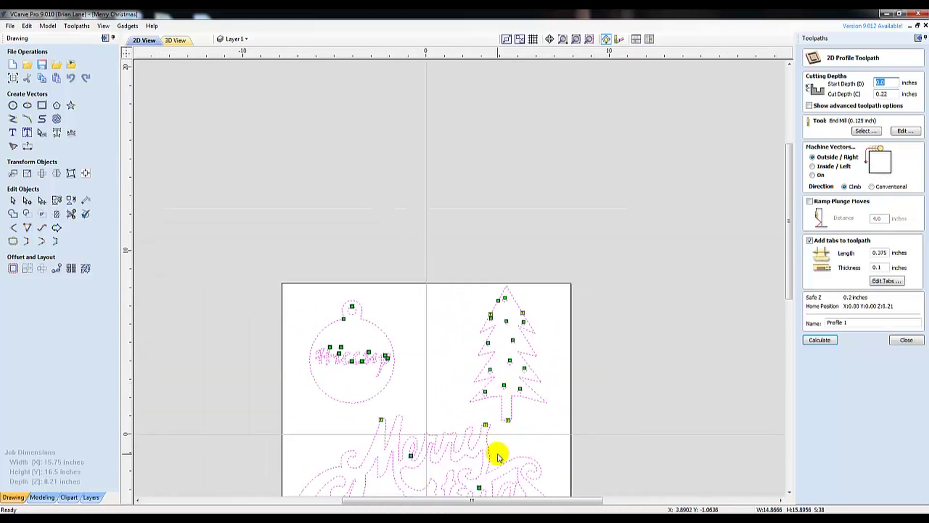
{"action": "scroll", "coordinate": [494, 455], "scroll_direction": "up", "scroll_amount": 5}
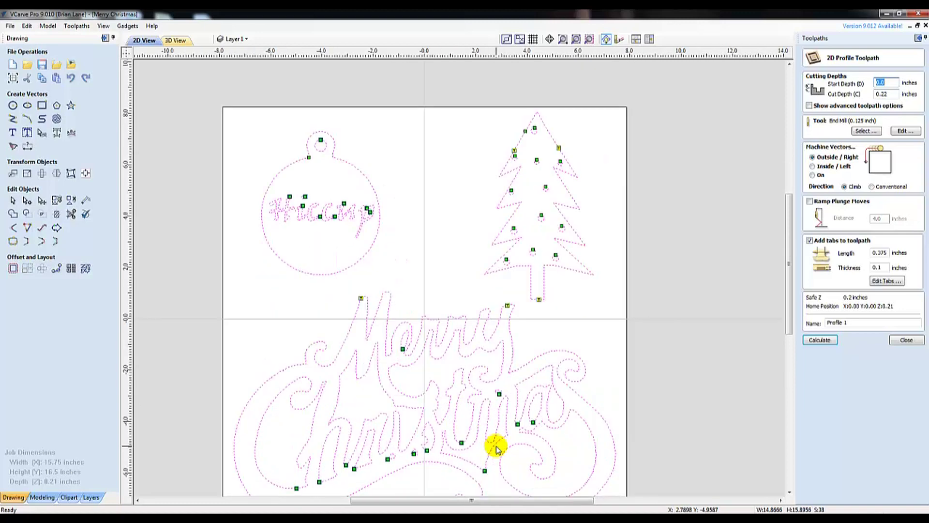
{"action": "left_click", "coordinate": [869, 325]}
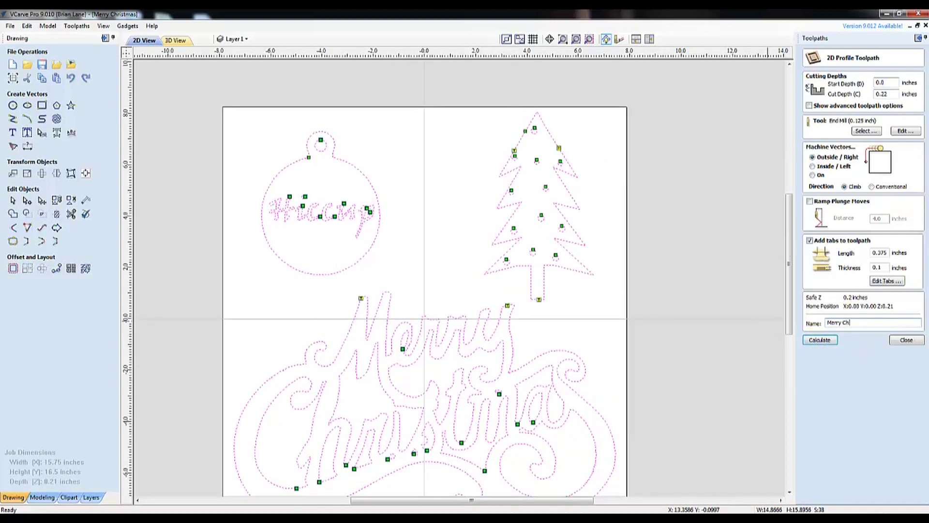
{"action": "left_click", "coordinate": [821, 342]}
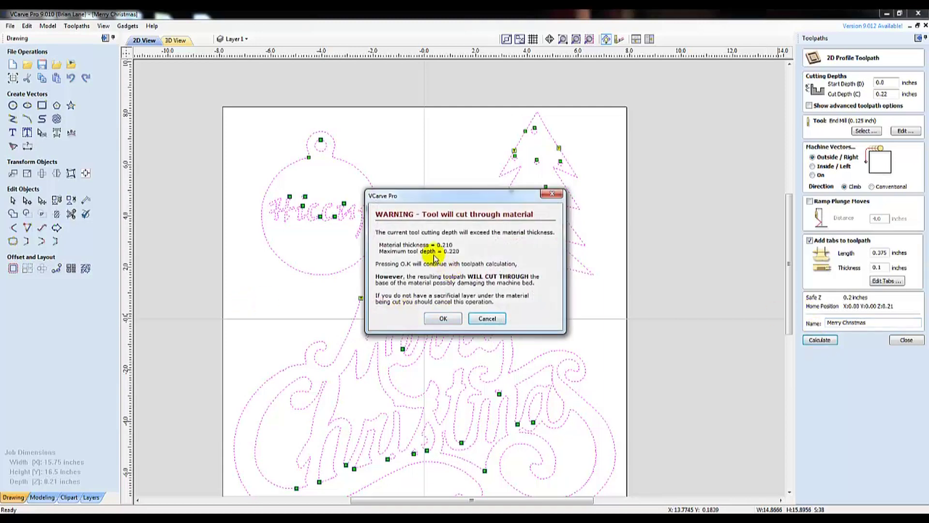
Step: Accept the cut-through warning, preview all toolpaths on the wood, and return to 2D View
{"action": "left_click", "coordinate": [444, 319]}
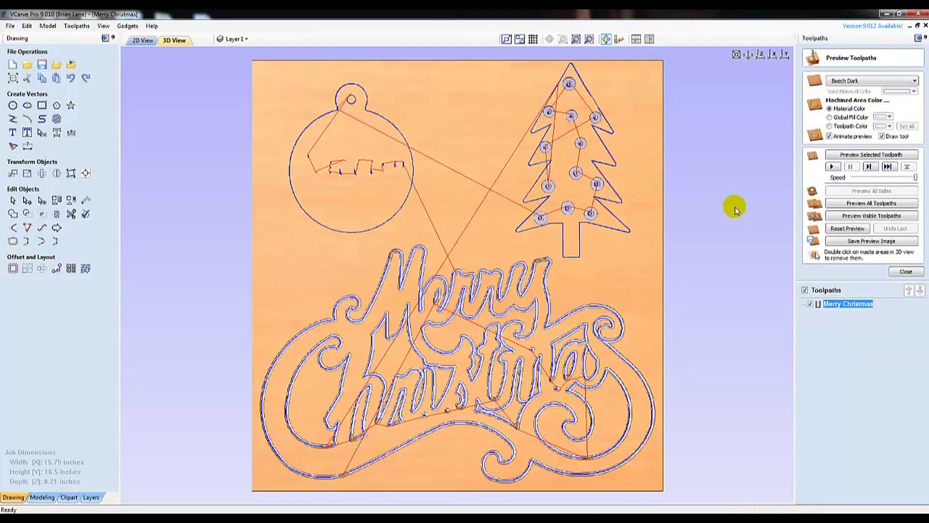
{"action": "left_click", "coordinate": [845, 231]}
{"action": "left_click", "coordinate": [867, 204]}
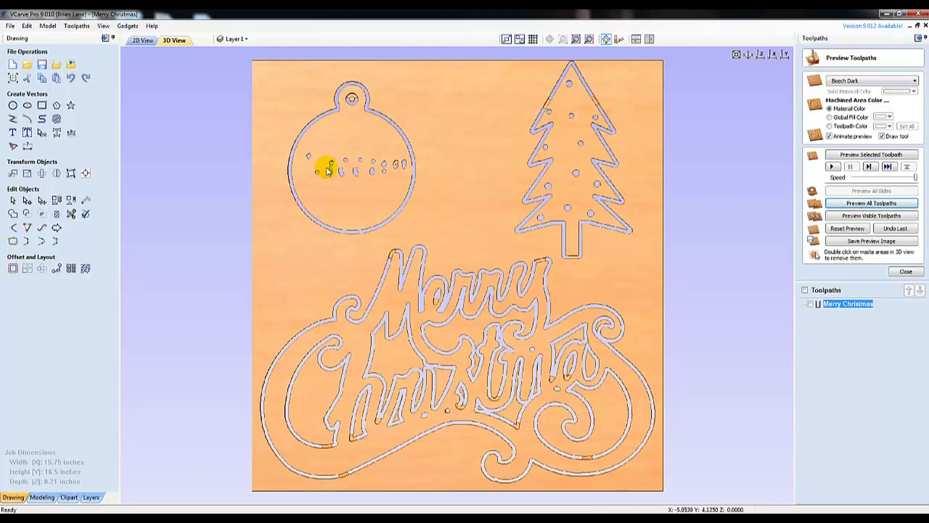
{"action": "scroll", "coordinate": [319, 180], "scroll_direction": "up", "scroll_amount": 5}
{"action": "scroll", "coordinate": [249, 172], "scroll_direction": "down", "scroll_amount": 6}
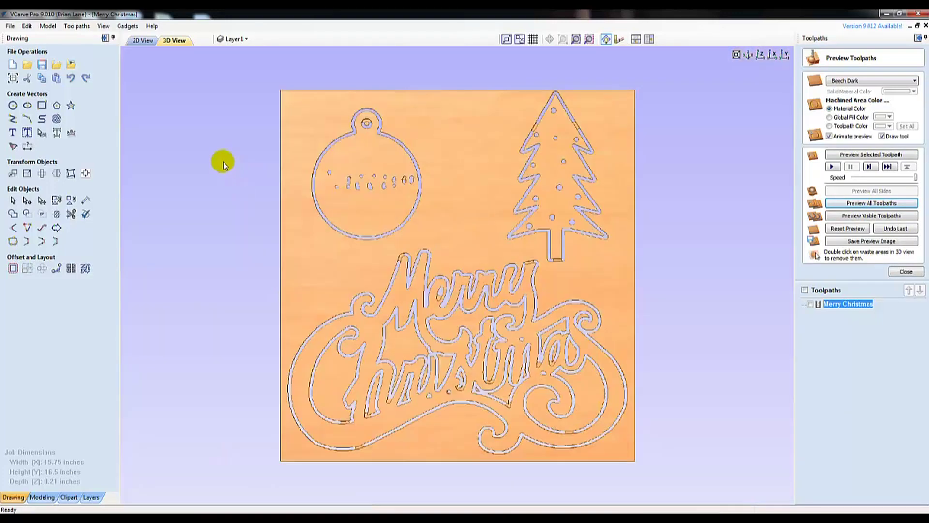
{"action": "left_click", "coordinate": [140, 40]}
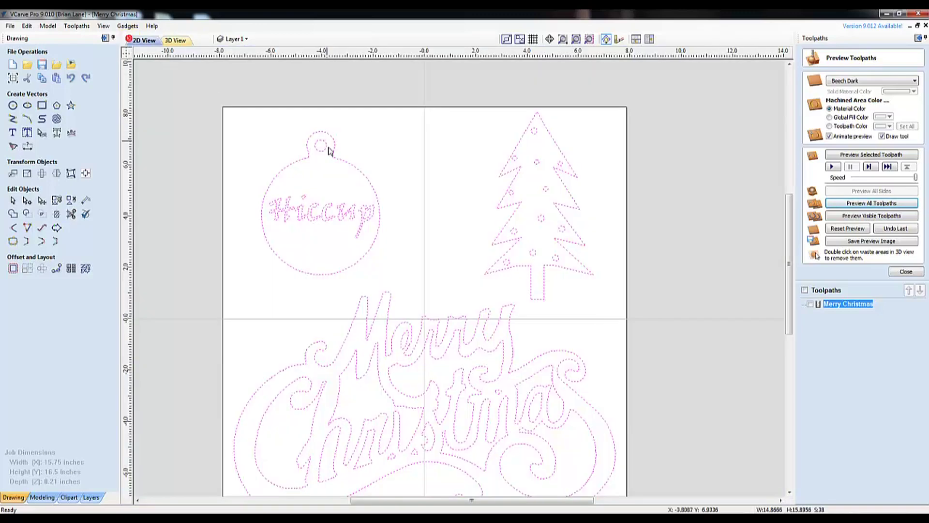
Step: Delete all the Hiccup letter vectors, leaving only the ornament circle and its hanger
{"action": "scroll", "coordinate": [278, 195], "scroll_direction": "up", "scroll_amount": 6}
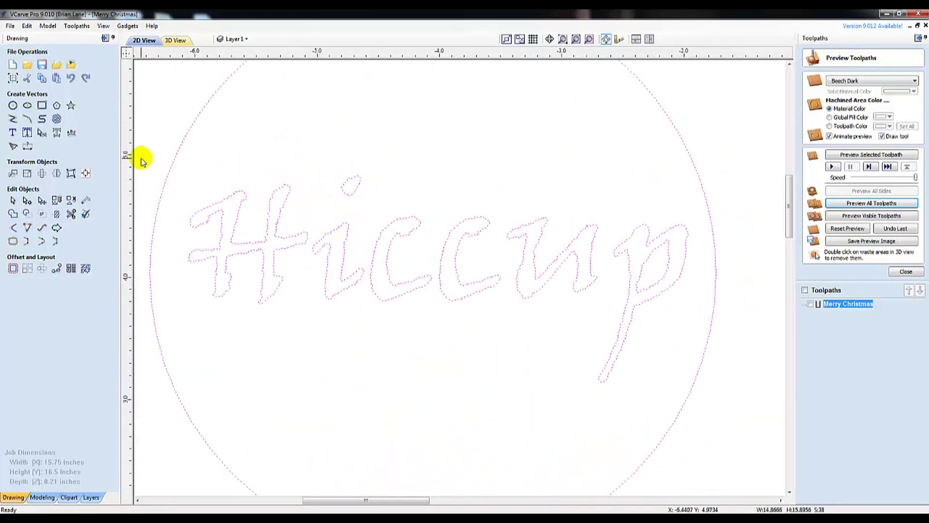
{"action": "left_click_drag", "start_coordinate": [201, 178], "coordinate": [550, 252]}
{"action": "key", "text": "Delete"}
{"action": "left_click_drag", "start_coordinate": [411, 243], "coordinate": [242, 170]}
{"action": "key", "text": "Delete"}
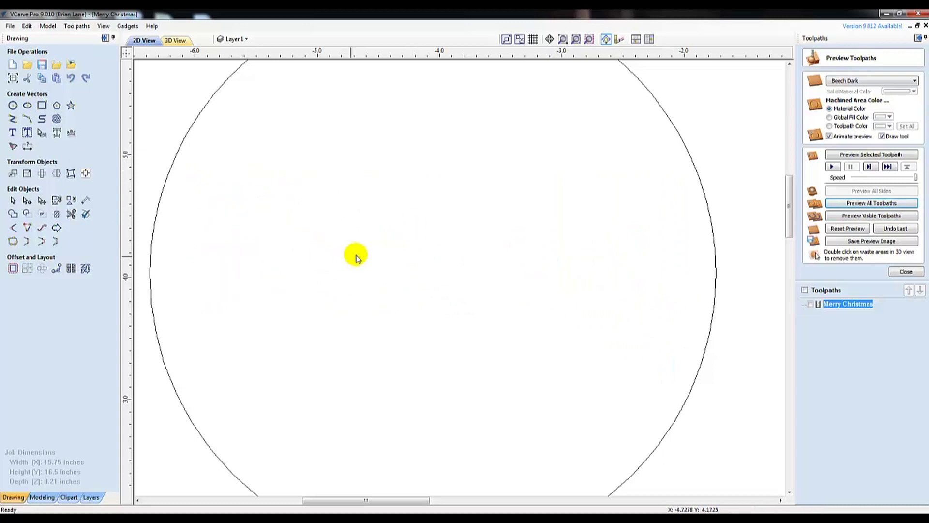
{"action": "scroll", "coordinate": [334, 191], "scroll_direction": "down", "scroll_amount": 5}
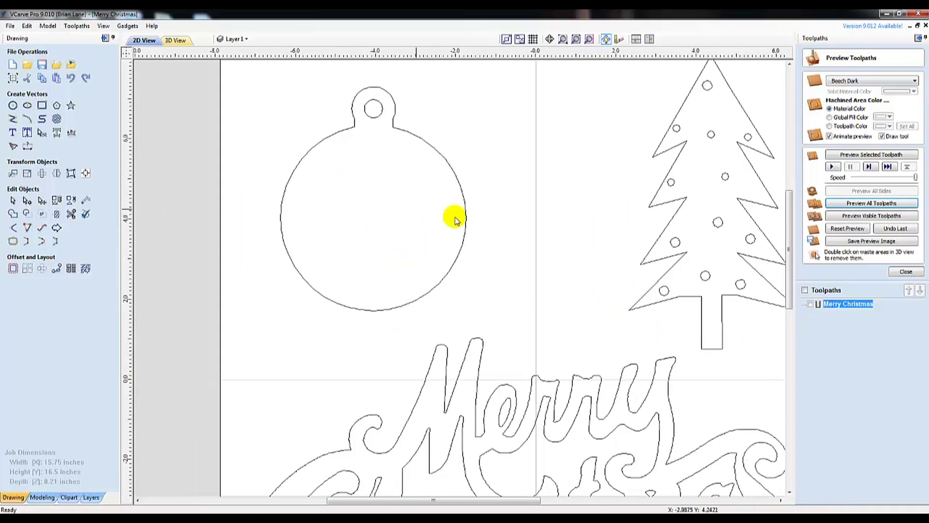
{"action": "scroll", "coordinate": [506, 225], "scroll_direction": "down", "scroll_amount": 2}
{"action": "right_click", "coordinate": [829, 310]}
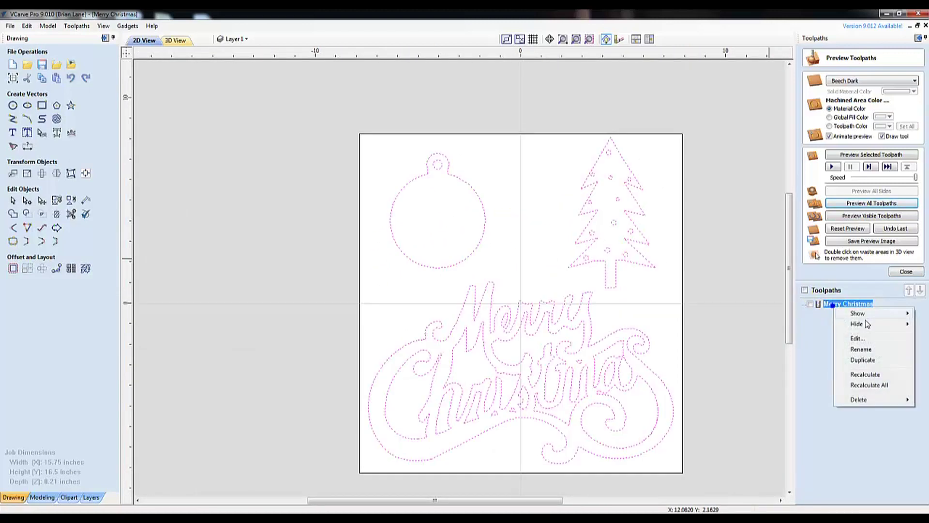
Step: Recalculate the Merry Christmas toolpath, dismiss both messages, and preview all toolpaths in 3D
{"action": "left_click", "coordinate": [861, 386]}
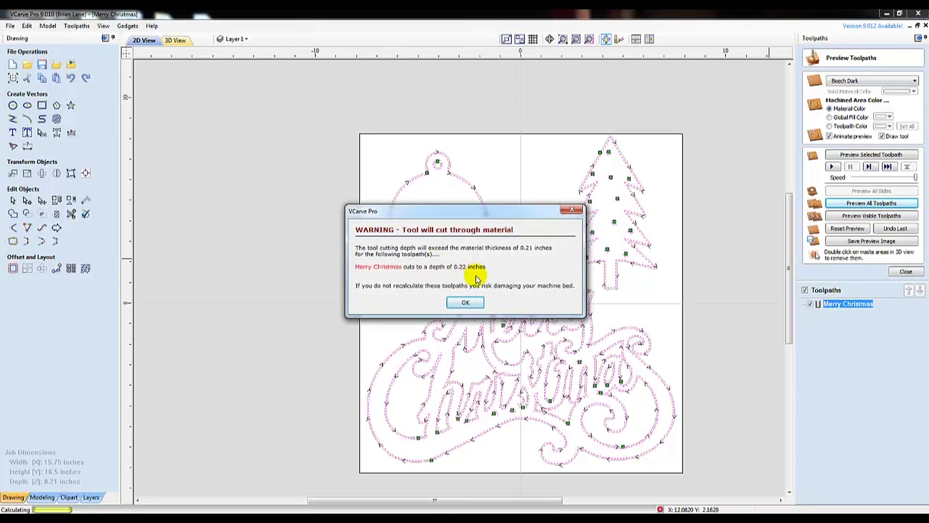
{"action": "left_click", "coordinate": [475, 302]}
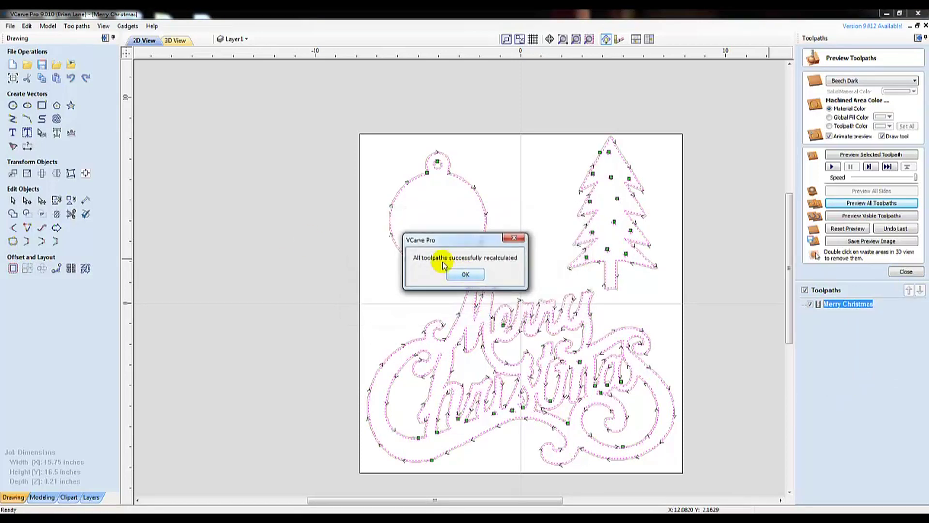
{"action": "left_click", "coordinate": [466, 274]}
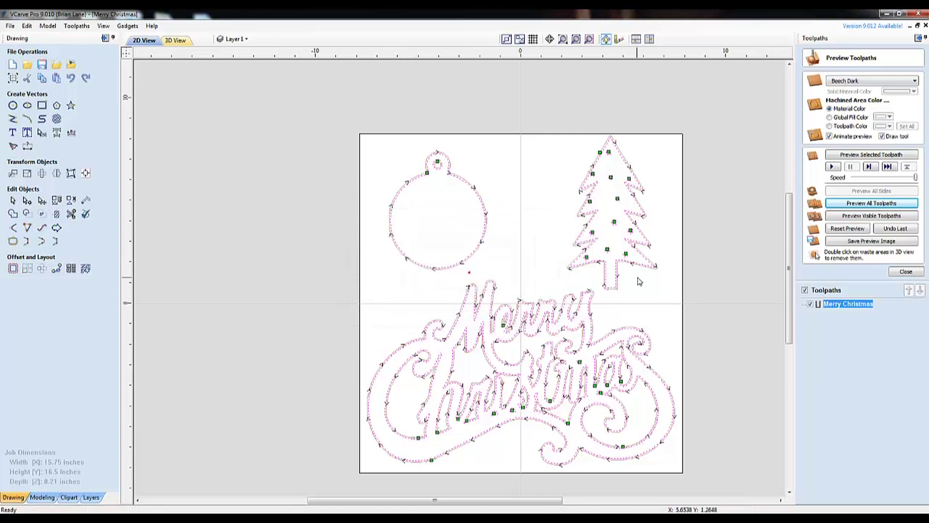
{"action": "left_click", "coordinate": [713, 266]}
{"action": "left_click", "coordinate": [865, 207]}
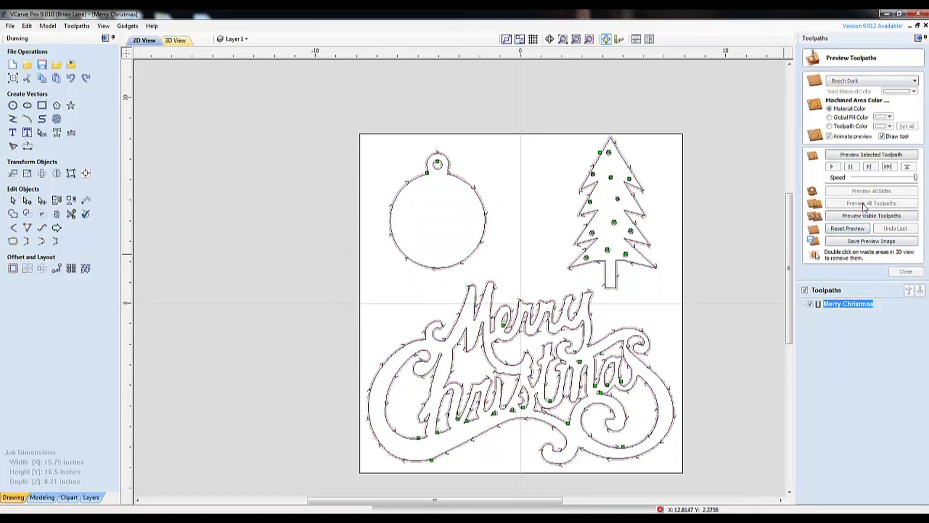
{"action": "left_click", "coordinate": [189, 41]}
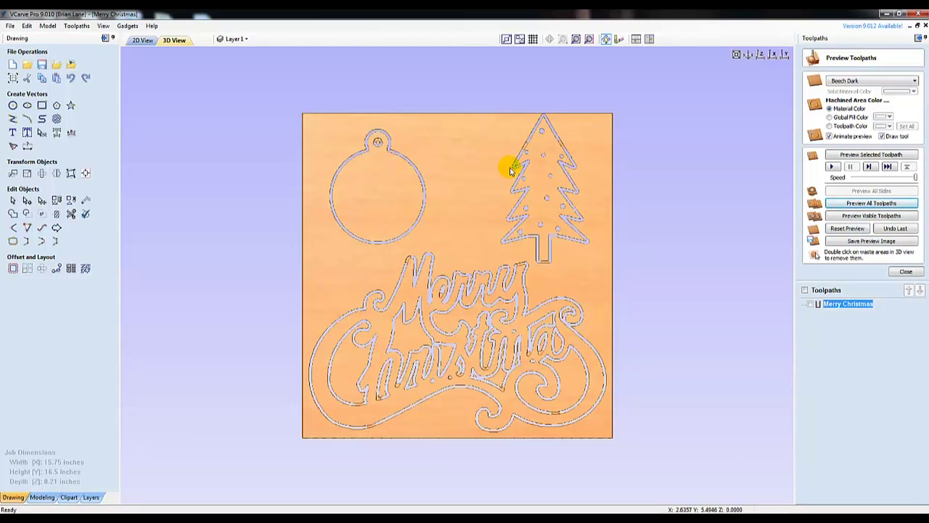
Step: Zoom the 3D board to inspect the plain ornament, dotted tree and Merry Christmas cut-outs
{"action": "scroll", "coordinate": [528, 199], "scroll_direction": "up", "scroll_amount": 3}
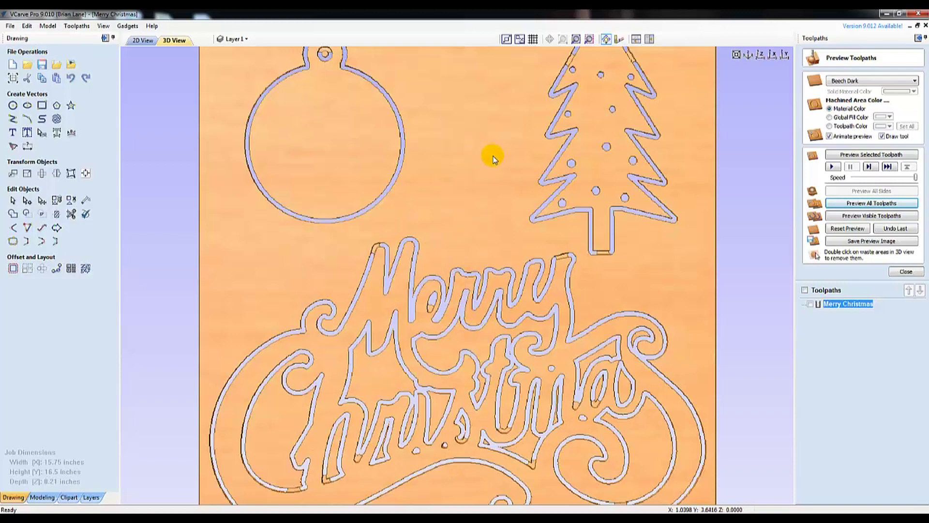
{"action": "scroll", "coordinate": [455, 312], "scroll_direction": "down", "scroll_amount": 5}
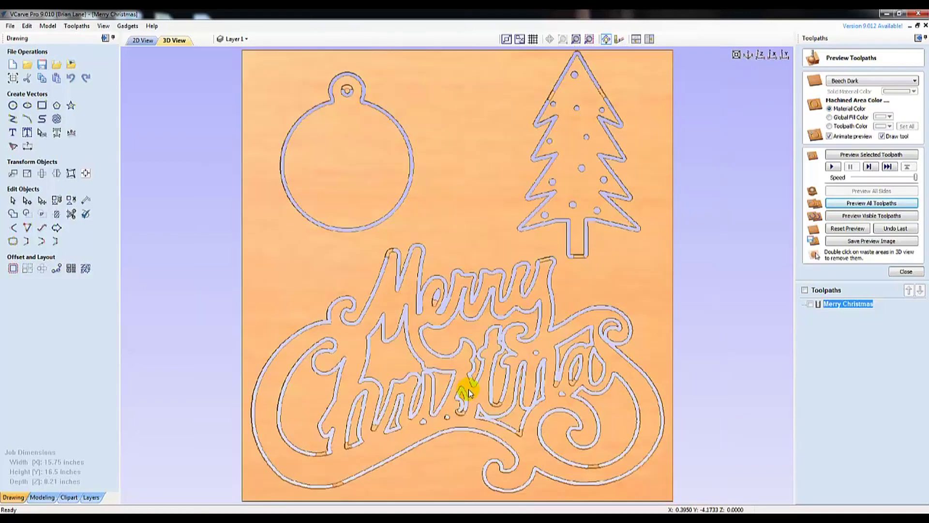